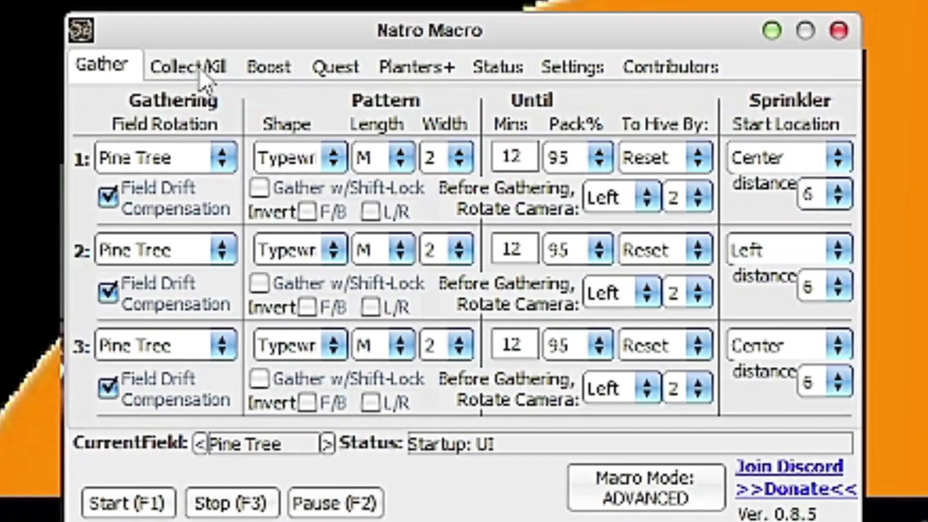
Step: Browse Natro Macro's Collect/Kill, Boost and Quest tabs in turn
{"action": "left_click", "coordinate": [199, 66]}
{"action": "left_click", "coordinate": [268, 70]}
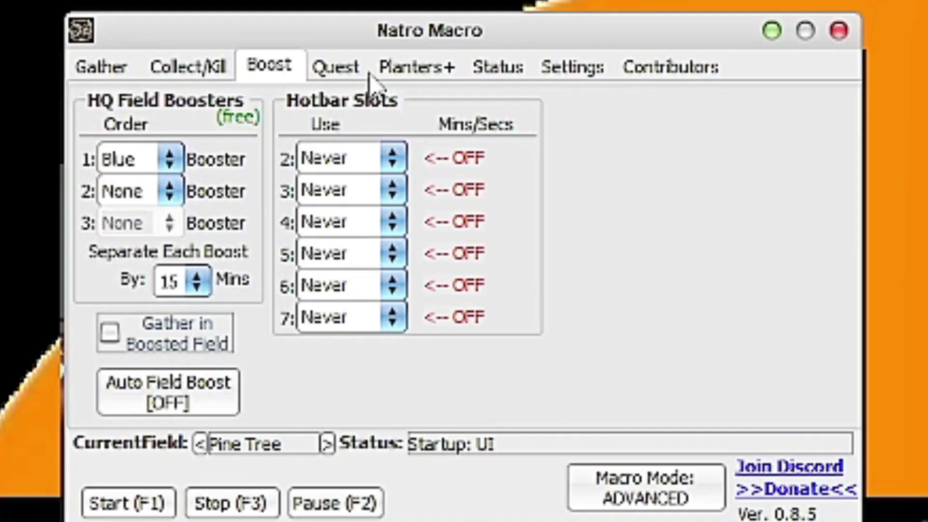
{"action": "left_click", "coordinate": [350, 72]}
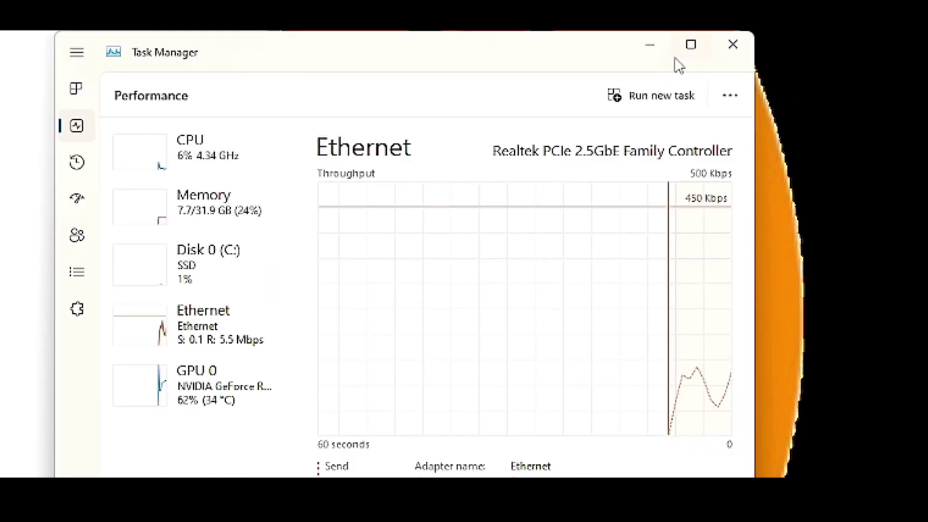
Step: Minimize Task Manager, power on the Windows 8.x x64 VM, and dismiss the AMD-V disabled error
{"action": "left_click", "coordinate": [654, 57]}
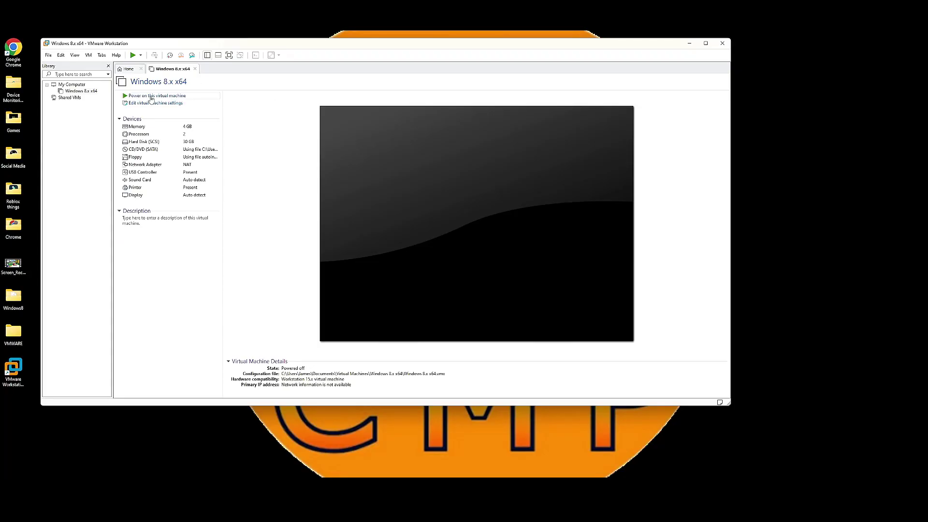
{"action": "left_click", "coordinate": [151, 97]}
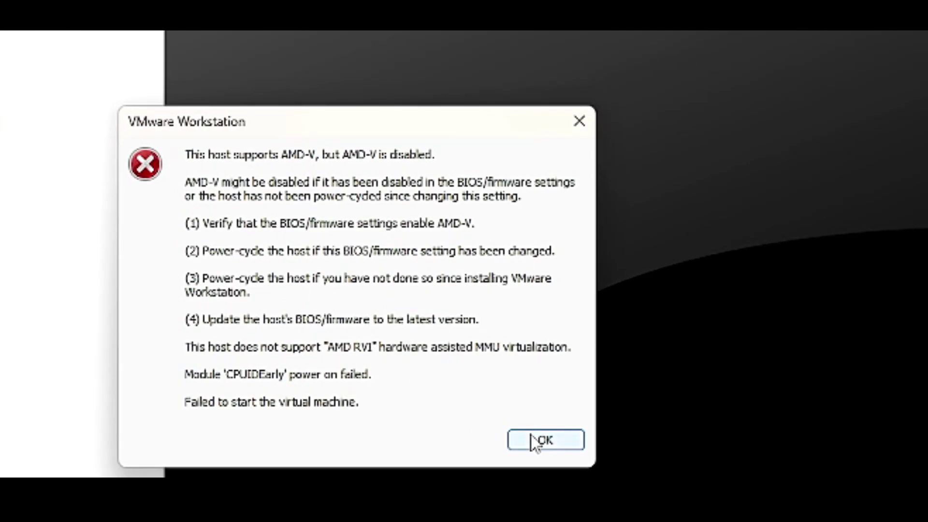
{"action": "left_click", "coordinate": [536, 440]}
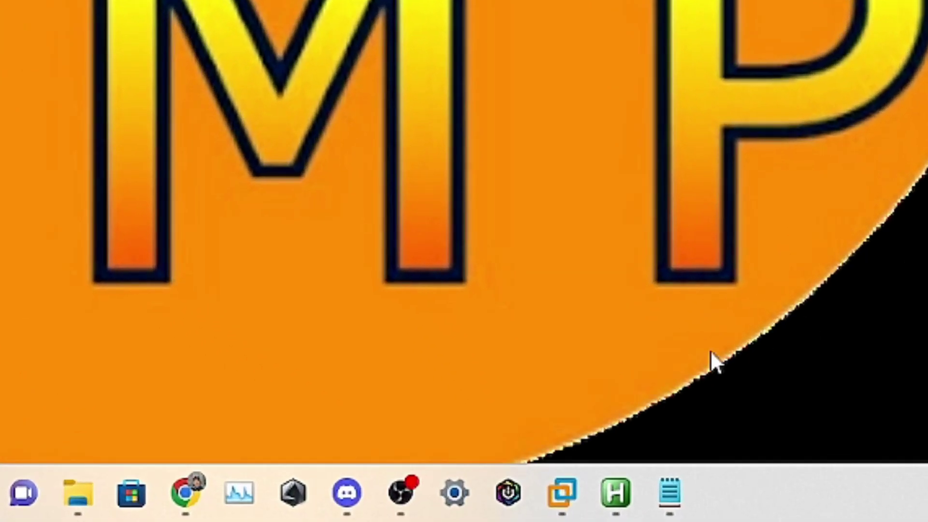
Step: Bring Discord forward, cancel Add a Server, and go to the Explore communities page
{"action": "mouse_move", "coordinate": [343, 476]}
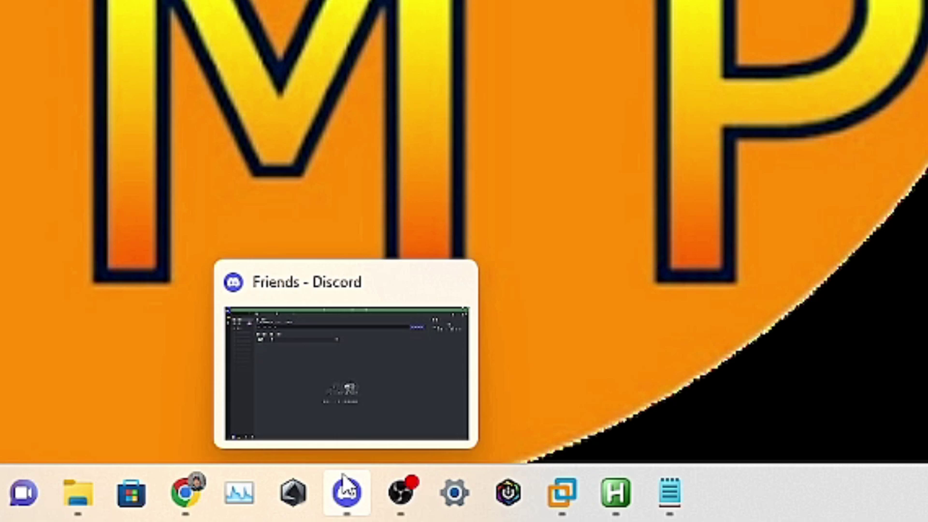
{"action": "left_click", "coordinate": [345, 484]}
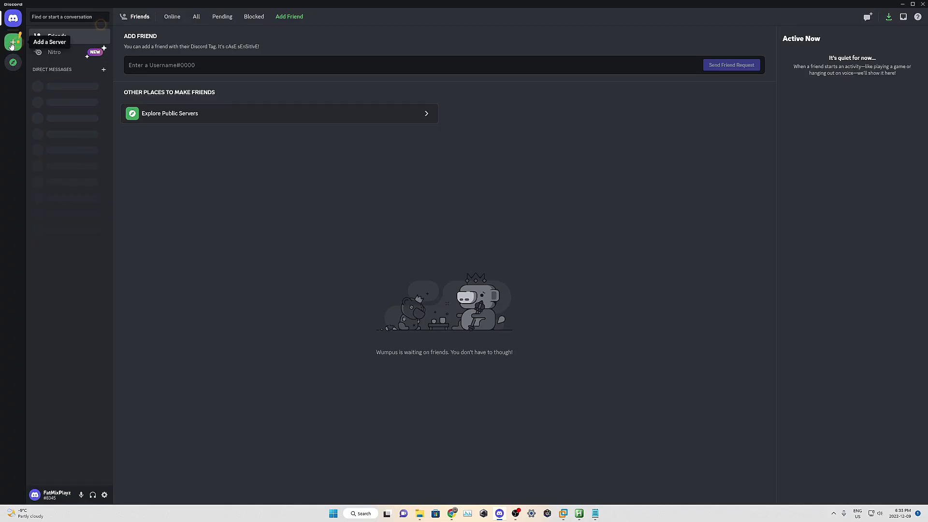
{"action": "left_click", "coordinate": [12, 43]}
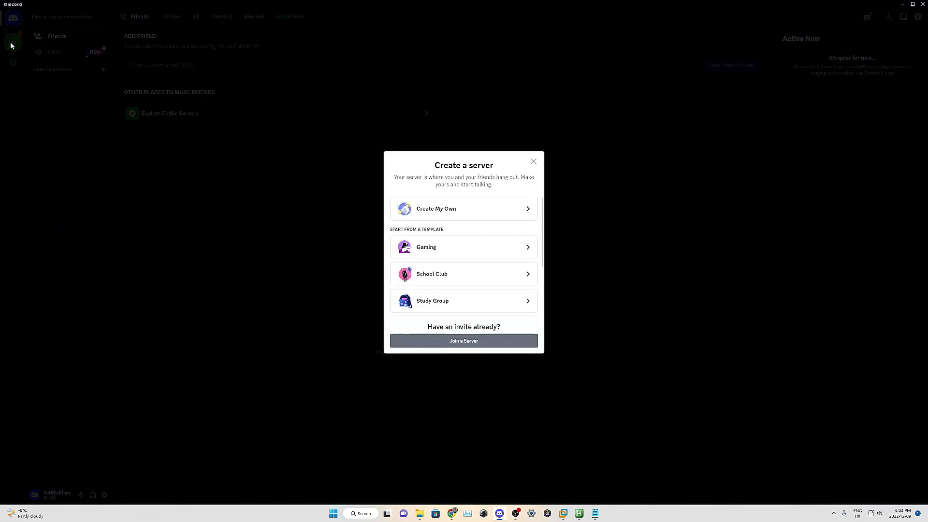
{"action": "left_click", "coordinate": [386, 132]}
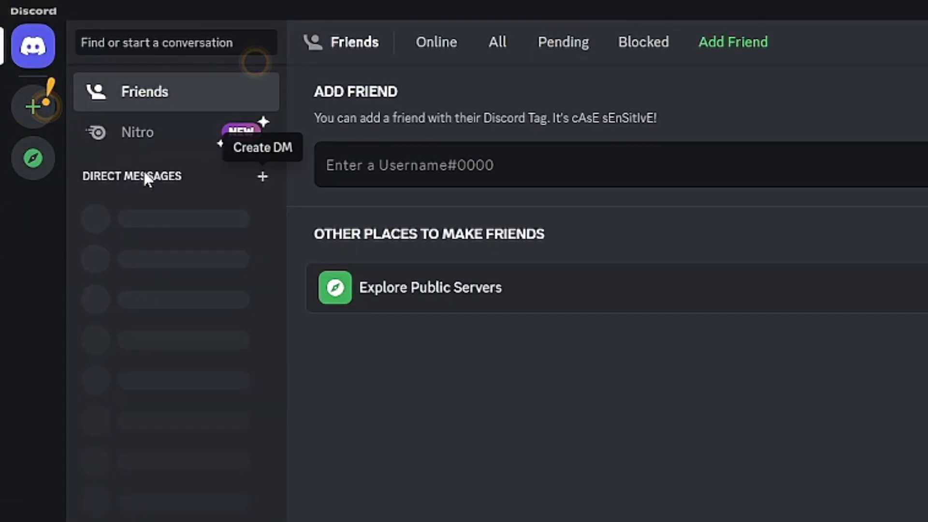
{"action": "left_click", "coordinate": [31, 159]}
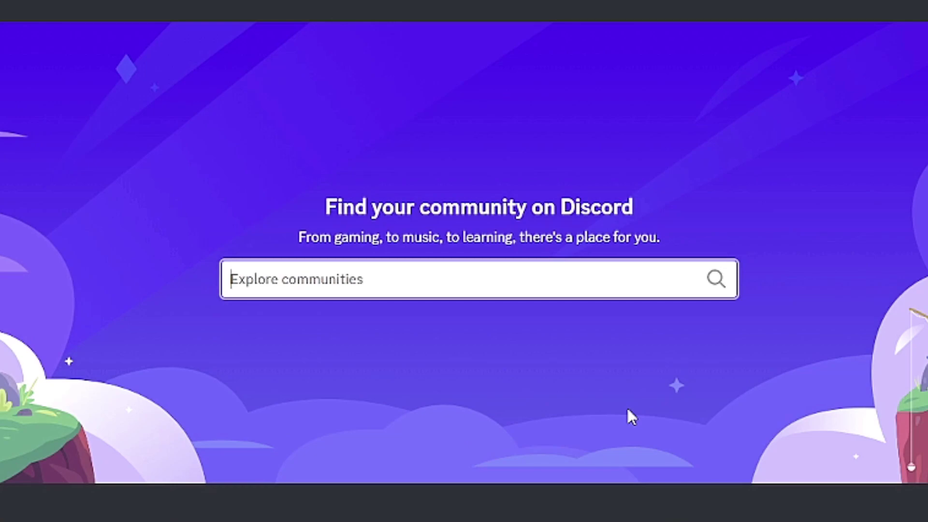
Step: Search 'NatroMacro' in Discover and preview the Natro Macro server's #rules channel
{"action": "type", "text": "Natro"}
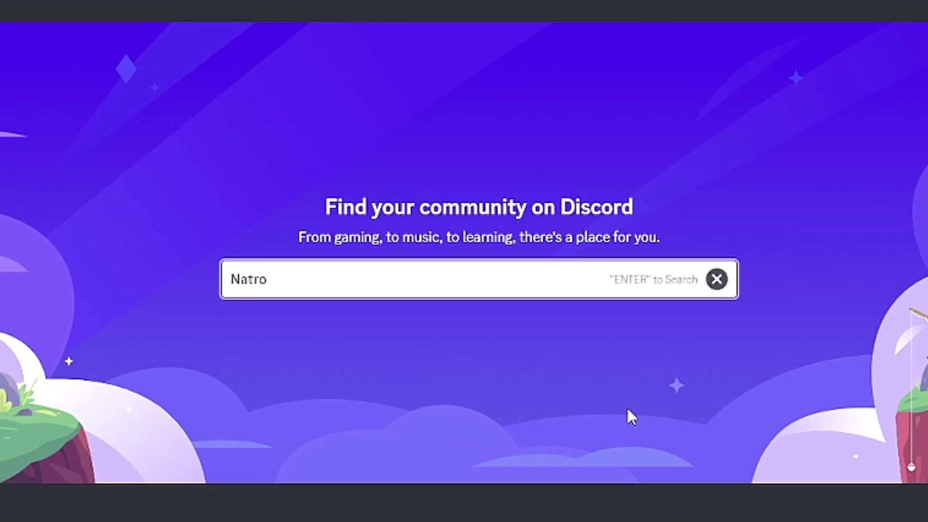
{"action": "type", "text": "Macro"}
{"action": "key", "text": "Return"}
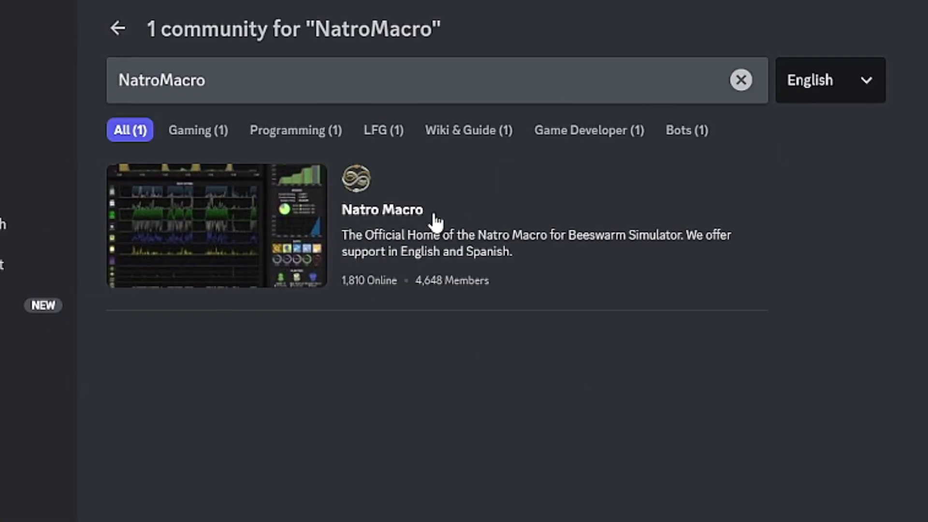
{"action": "left_click", "coordinate": [387, 210]}
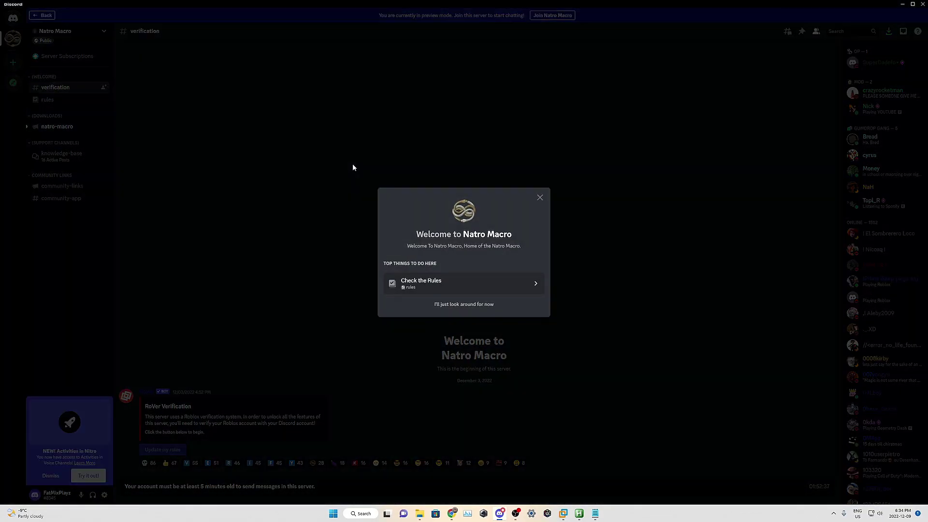
{"action": "left_click", "coordinate": [465, 285]}
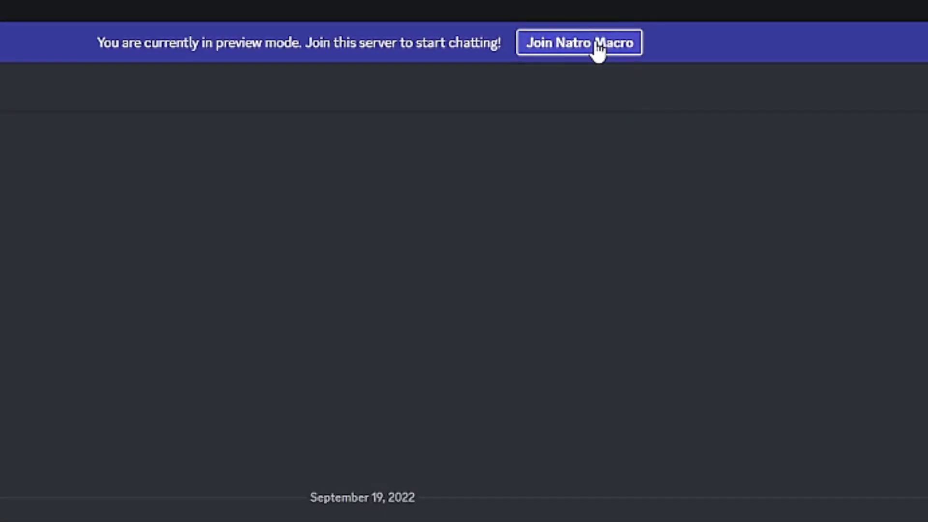
Step: Join the Natro Macro server and click the Natro_Macro_v0.8.5.zip attachment to download it
{"action": "left_click", "coordinate": [559, 17]}
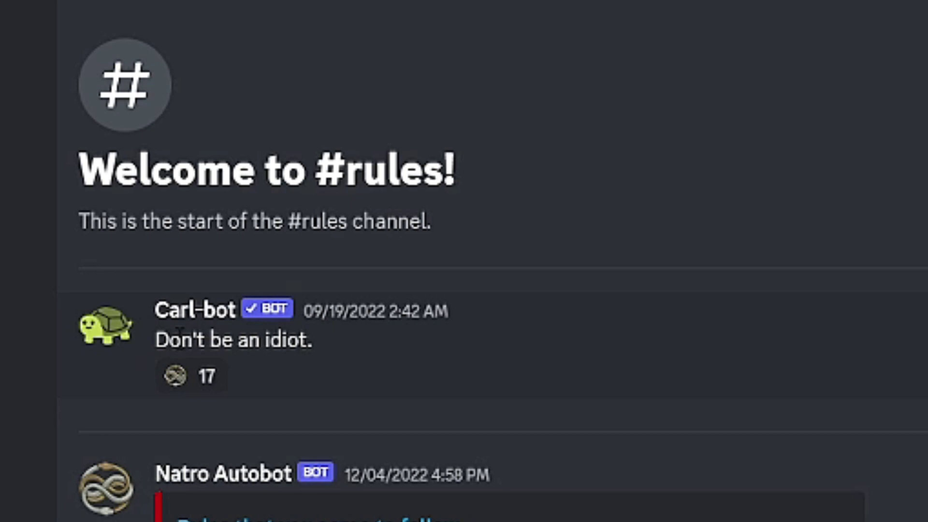
{"action": "left_click", "coordinate": [189, 382]}
{"action": "left_click", "coordinate": [189, 374]}
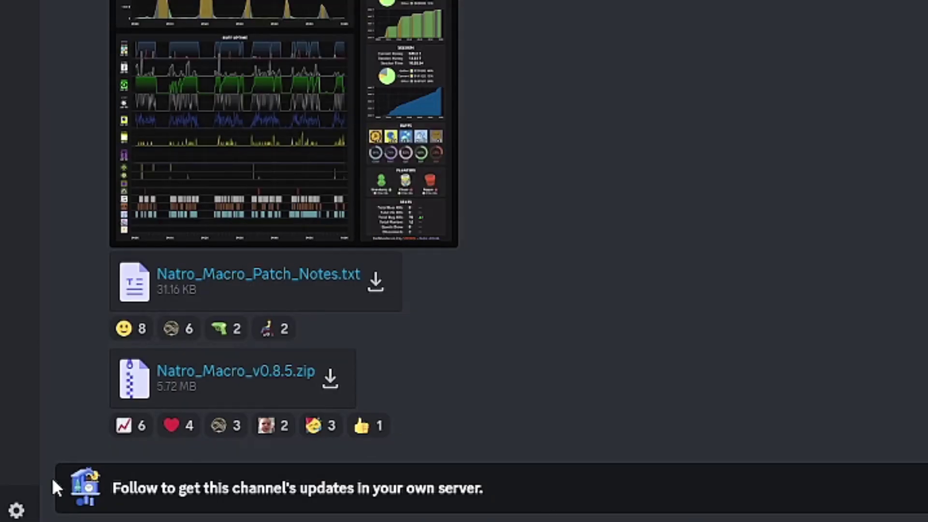
{"action": "left_click", "coordinate": [240, 377]}
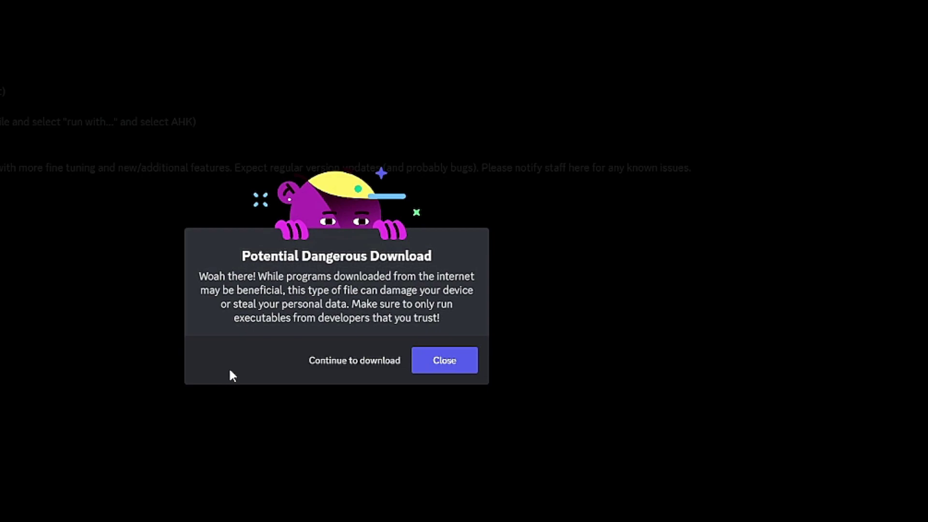
Step: Confirm the Natro_Macro_v0.8.5.zip download, extract it, and place the Natro Macro v0.8.5 folder on the desktop
{"action": "left_click", "coordinate": [362, 368]}
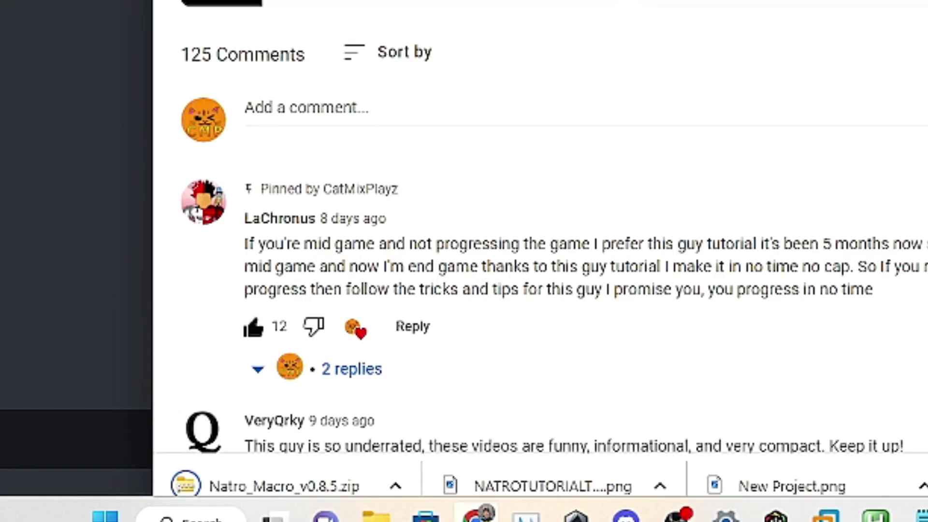
{"action": "mouse_move", "coordinate": [285, 486]}
{"action": "left_mouse_down"}
{"action": "mouse_move", "coordinate": [386, 260]}
{"action": "mouse_move", "coordinate": [331, 233]}
{"action": "mouse_move", "coordinate": [308, 340]}
{"action": "mouse_move", "coordinate": [304, 332]}
{"action": "left_mouse_up"}
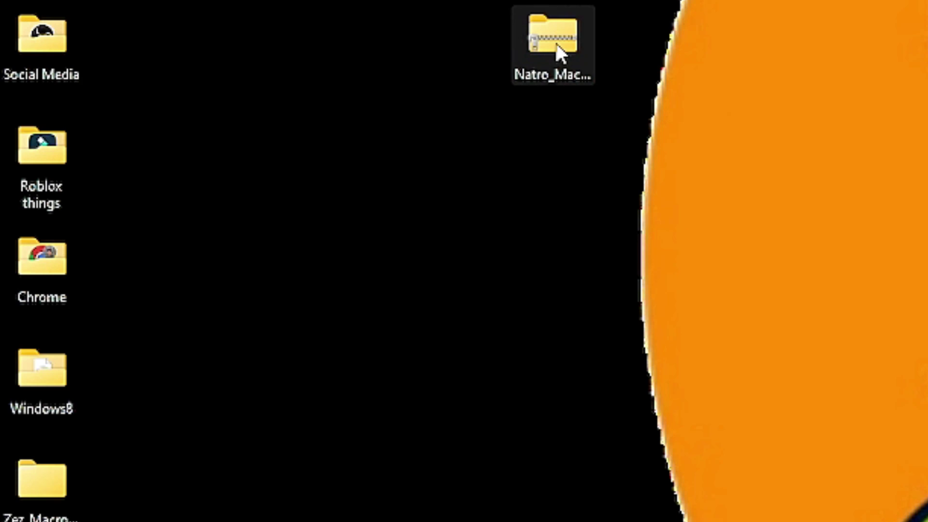
{"action": "right_click", "coordinate": [556, 43]}
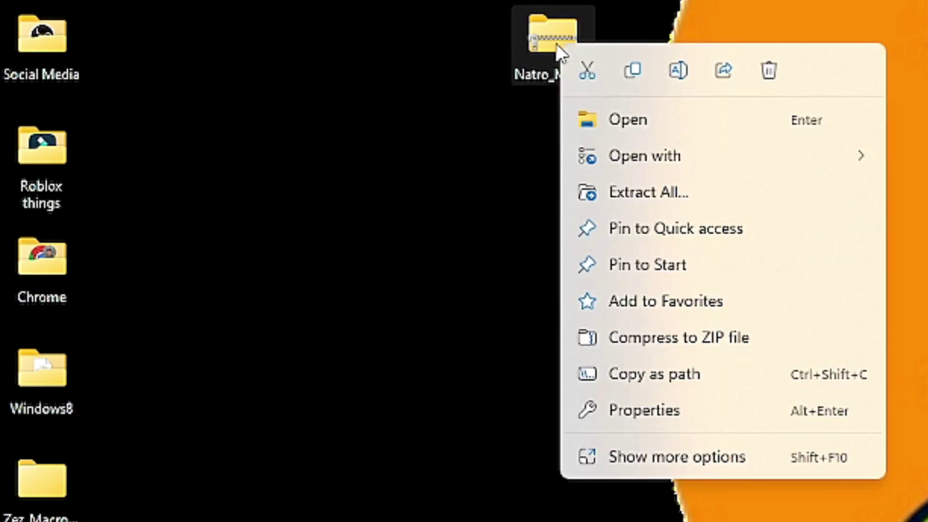
{"action": "left_click", "coordinate": [634, 198]}
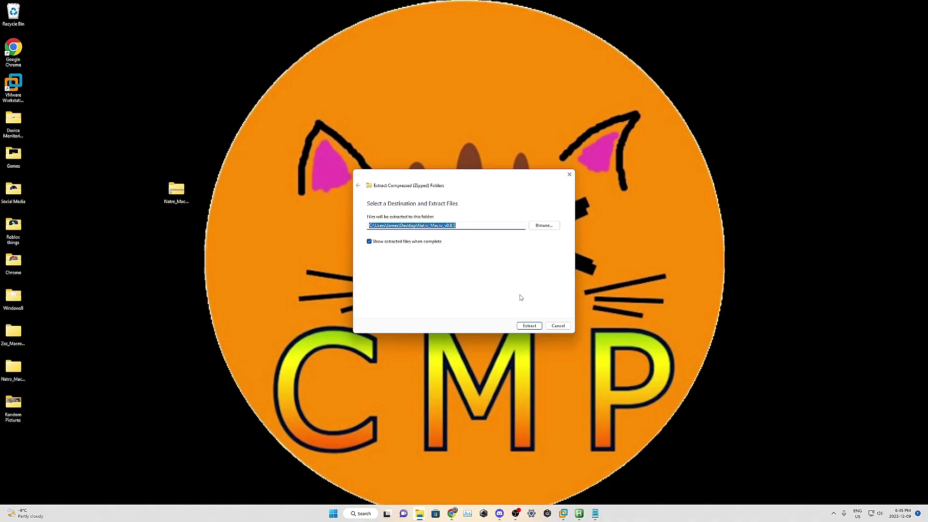
{"action": "left_click", "coordinate": [529, 325]}
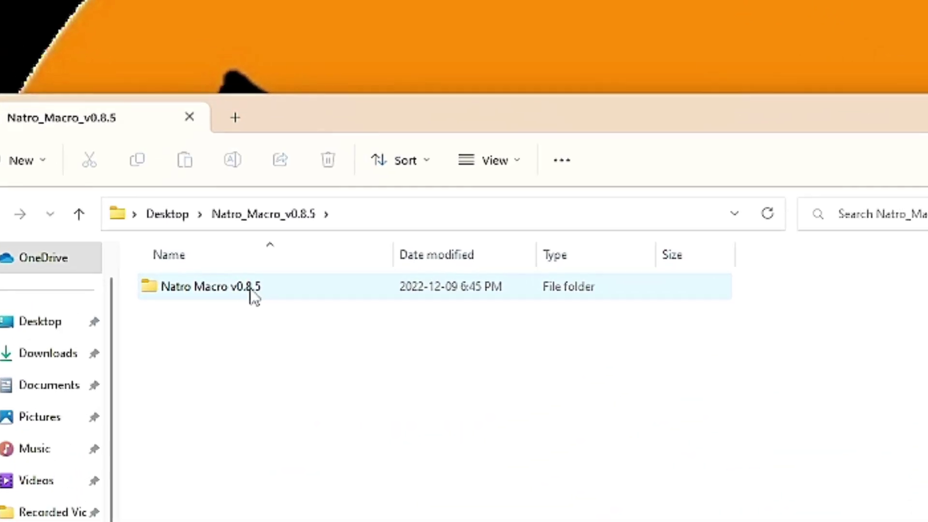
{"action": "mouse_move", "coordinate": [254, 297]}
{"action": "left_mouse_down"}
{"action": "mouse_move", "coordinate": [268, 335]}
{"action": "mouse_move", "coordinate": [282, 335]}
{"action": "left_mouse_up"}
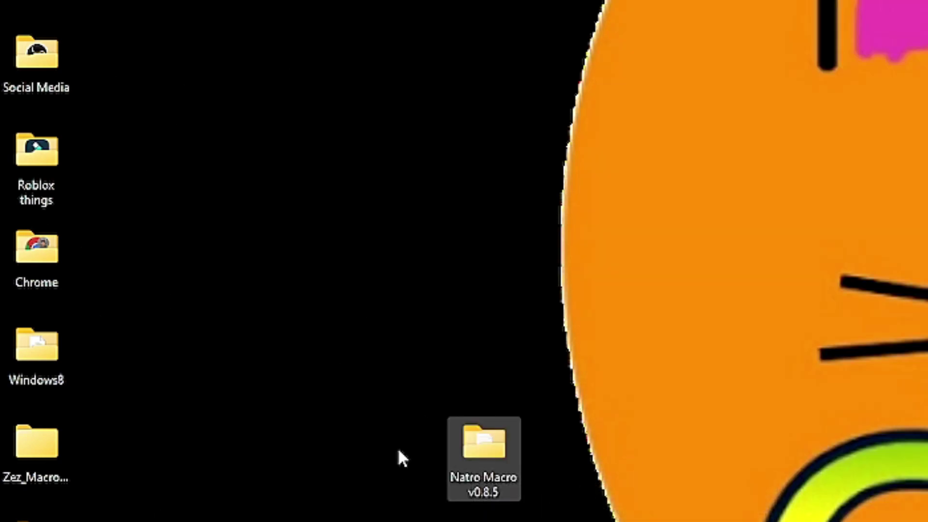
{"action": "mouse_move", "coordinate": [464, 468]}
{"action": "left_mouse_down"}
{"action": "mouse_move", "coordinate": [253, 259]}
{"action": "mouse_move", "coordinate": [266, 268]}
{"action": "left_mouse_up"}
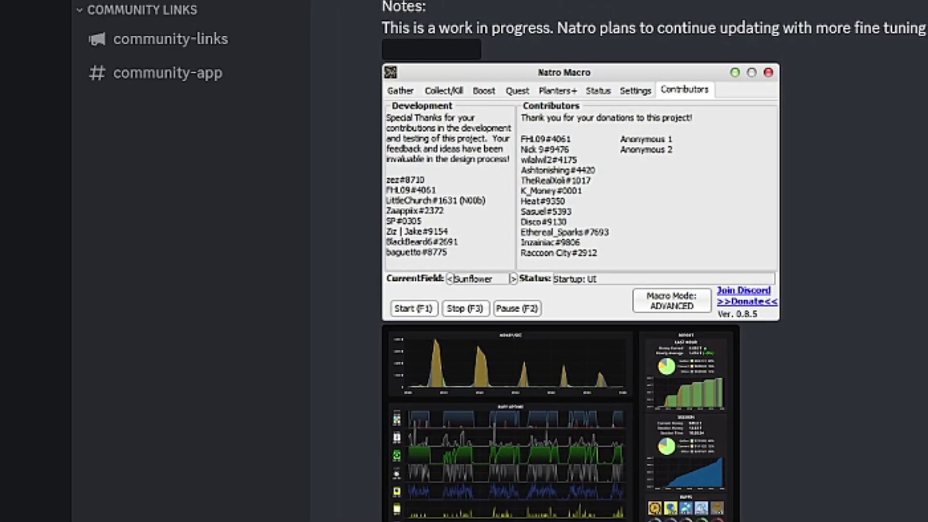
Step: Download the current AutoHotkey version from autohotkey.com and run the installer
{"action": "scroll", "coordinate": [821, 295], "scroll_direction": "up", "scroll_amount": 5}
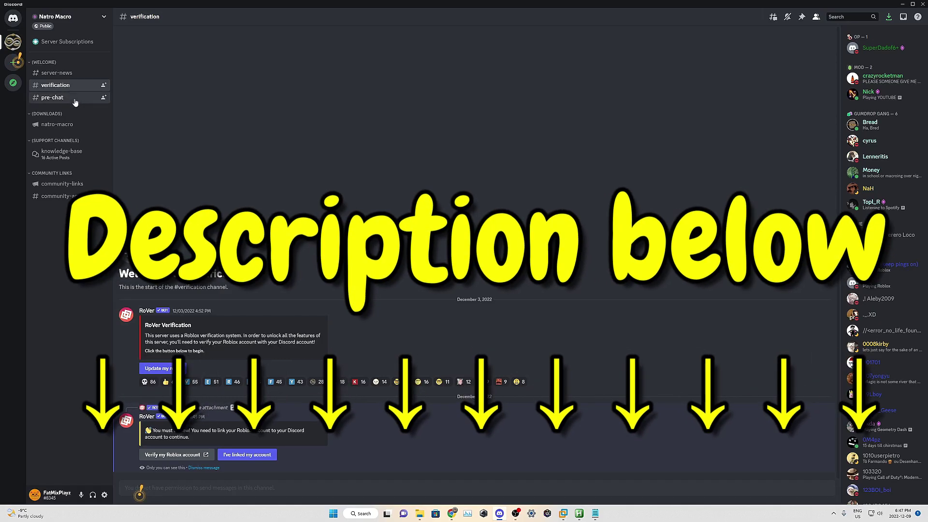
{"action": "left_click", "coordinate": [71, 96]}
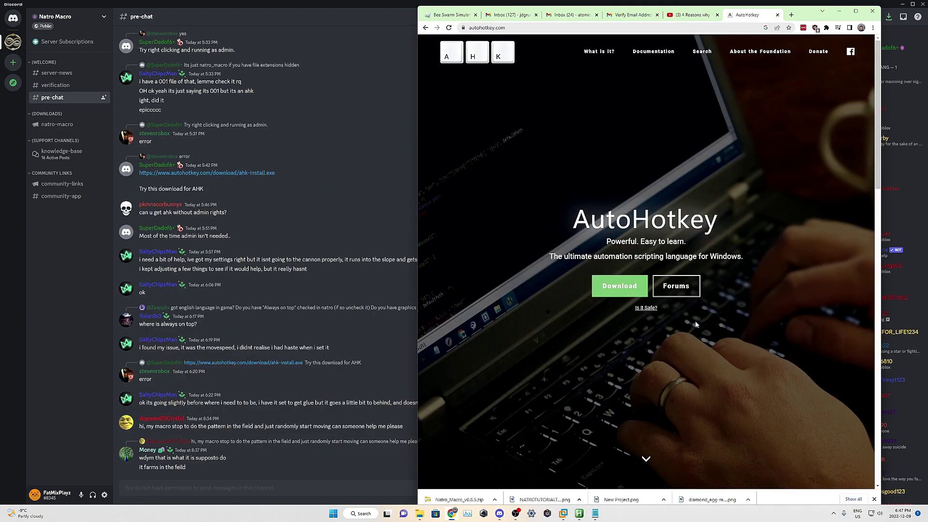
{"action": "left_click", "coordinate": [621, 294]}
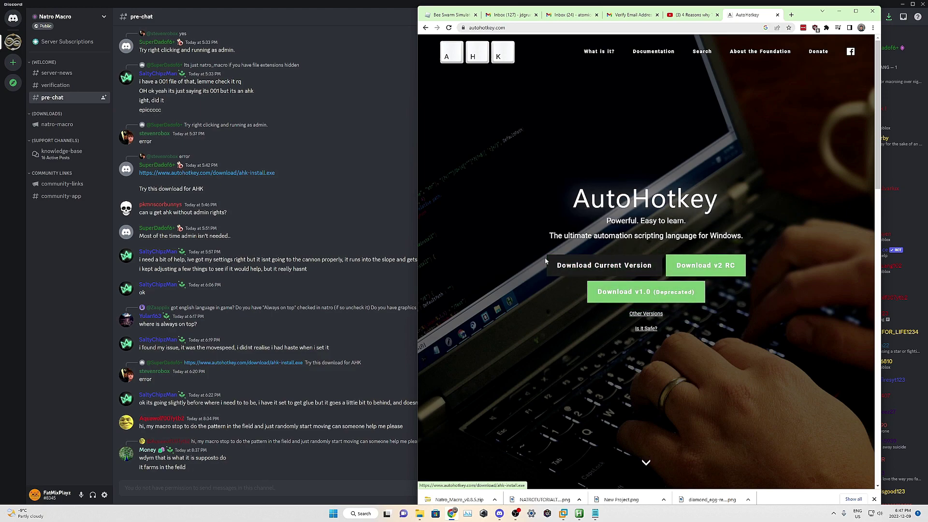
{"action": "left_click", "coordinate": [574, 269]}
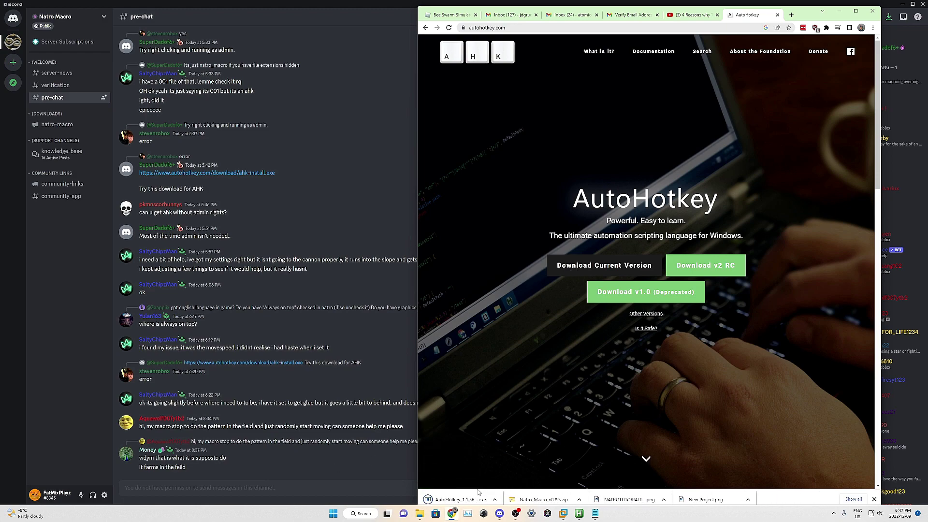
{"action": "left_click", "coordinate": [459, 498]}
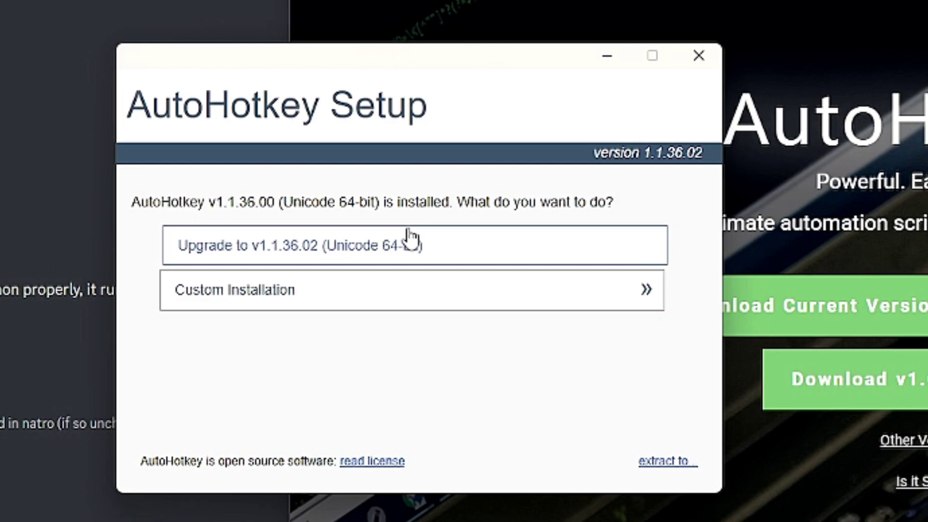
Step: Upgrade AutoHotkey from v1.1.36.00 to v1.1.36.02 (Unicode 64-bit) and exit Setup
{"action": "left_click", "coordinate": [389, 237]}
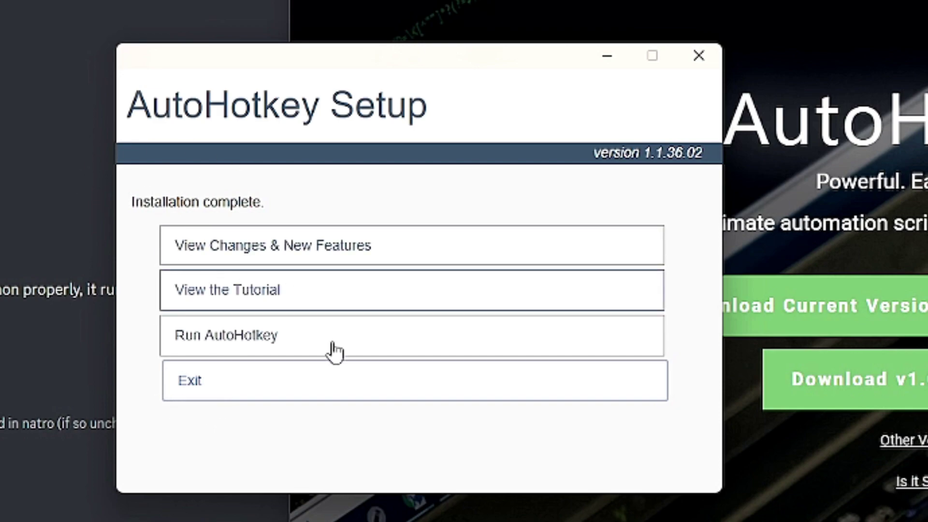
{"action": "left_click", "coordinate": [187, 382]}
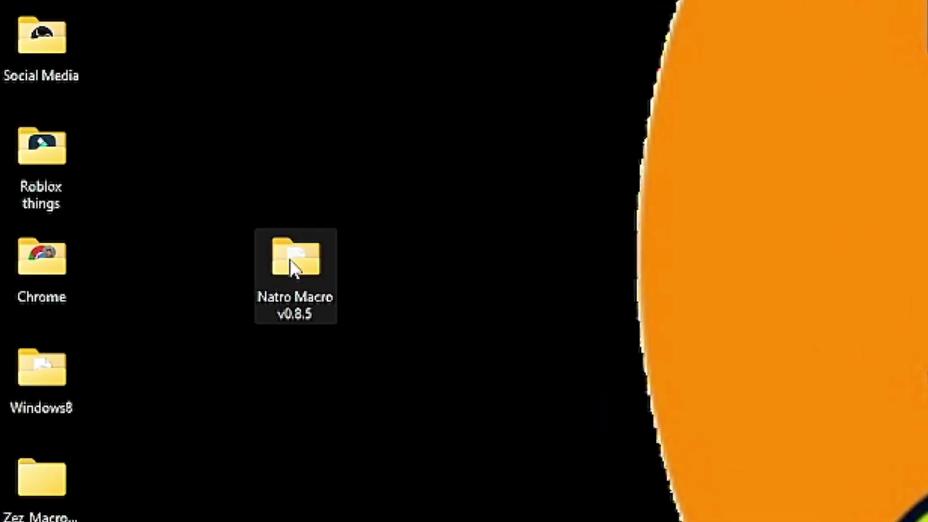
Step: Run natro_macro.ahk from the Natro Macro v0.8.5 desktop folder and move the Explorer window aside
{"action": "double_click", "coordinate": [292, 267]}
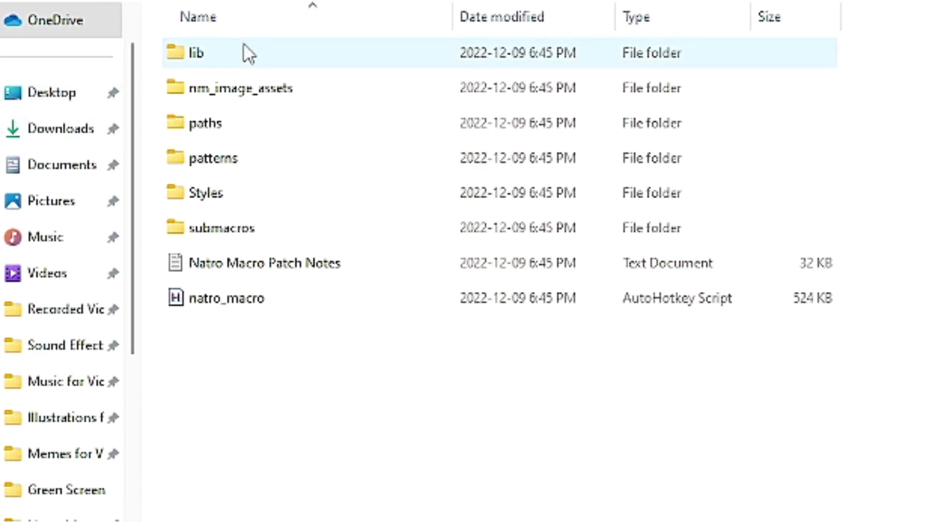
{"action": "double_click", "coordinate": [213, 299]}
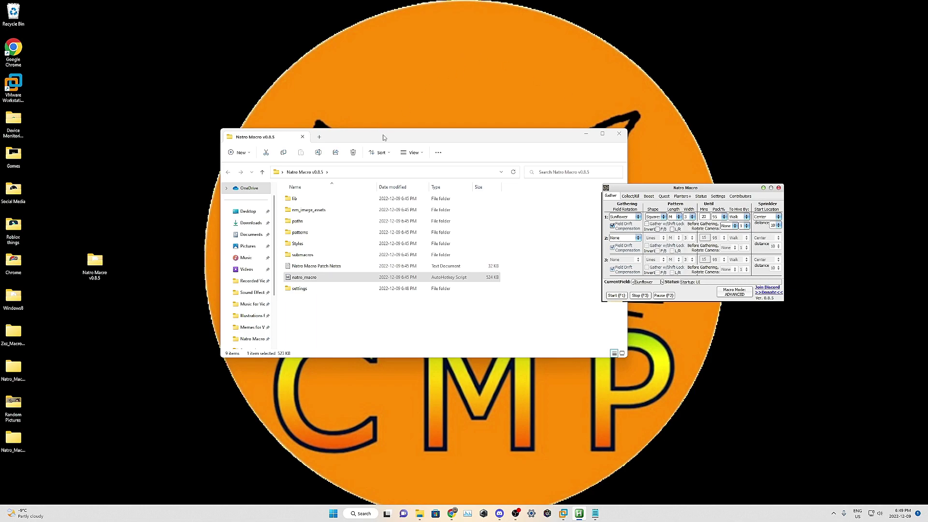
{"action": "left_click_drag", "start_coordinate": [383, 138], "coordinate": [353, 107]}
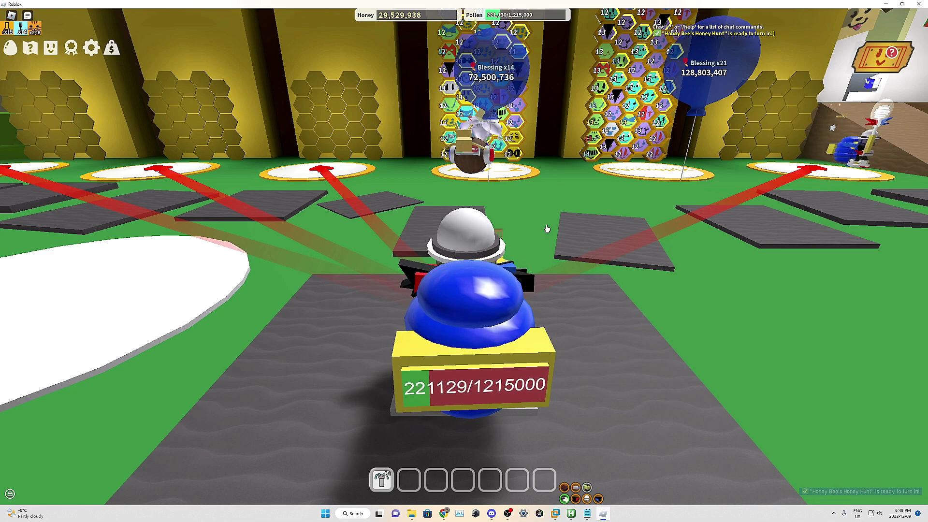
Step: In Roblox Settings, keep Shift Lock Switch on and camera sensitivity at 1
{"action": "key", "text": "Escape"}
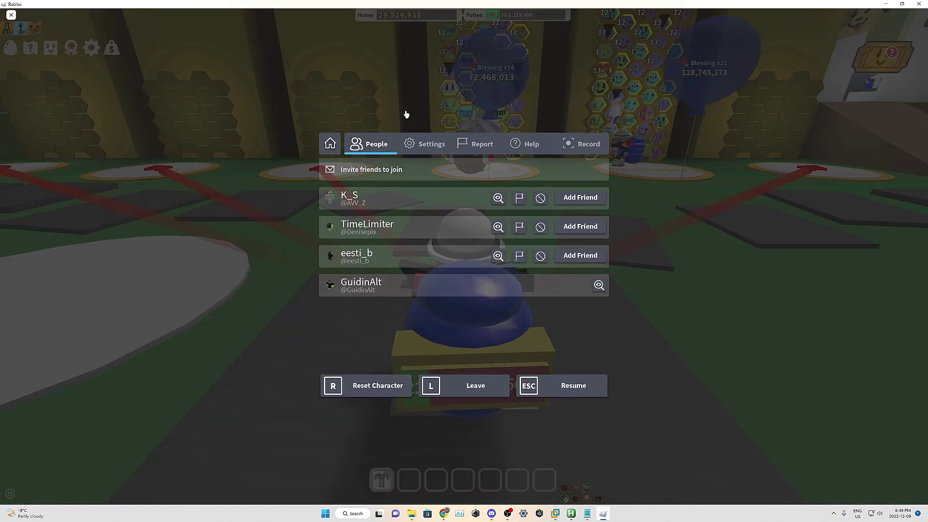
{"action": "left_click", "coordinate": [426, 141]}
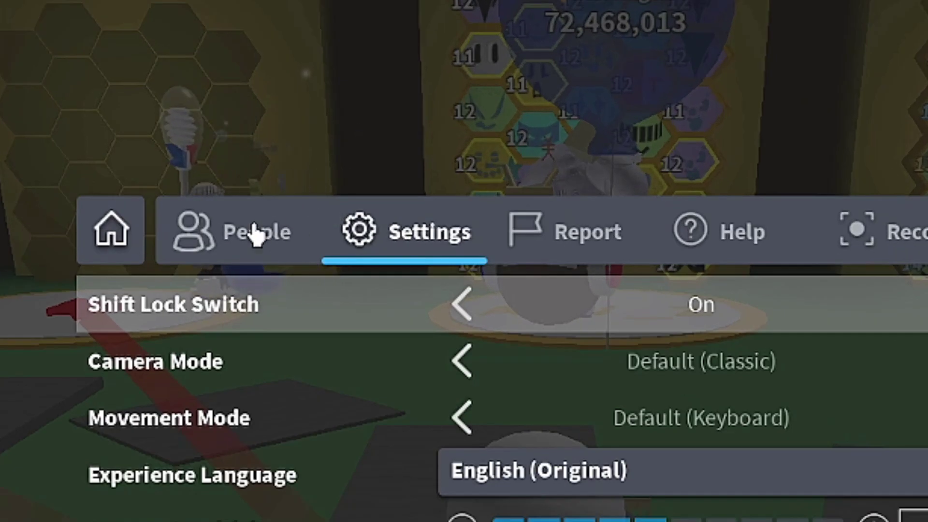
{"action": "left_click", "coordinate": [255, 233]}
{"action": "left_click", "coordinate": [389, 237]}
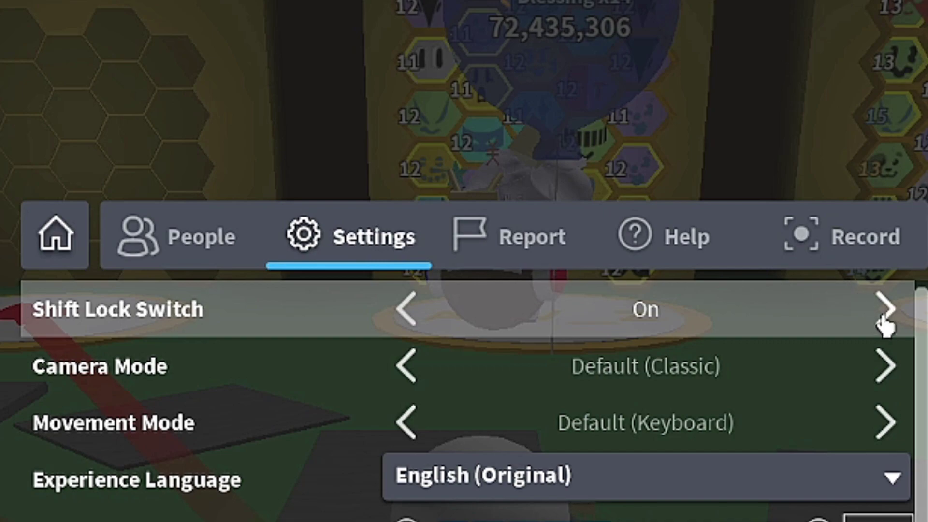
{"action": "left_click", "coordinate": [884, 314]}
{"action": "left_click", "coordinate": [401, 321]}
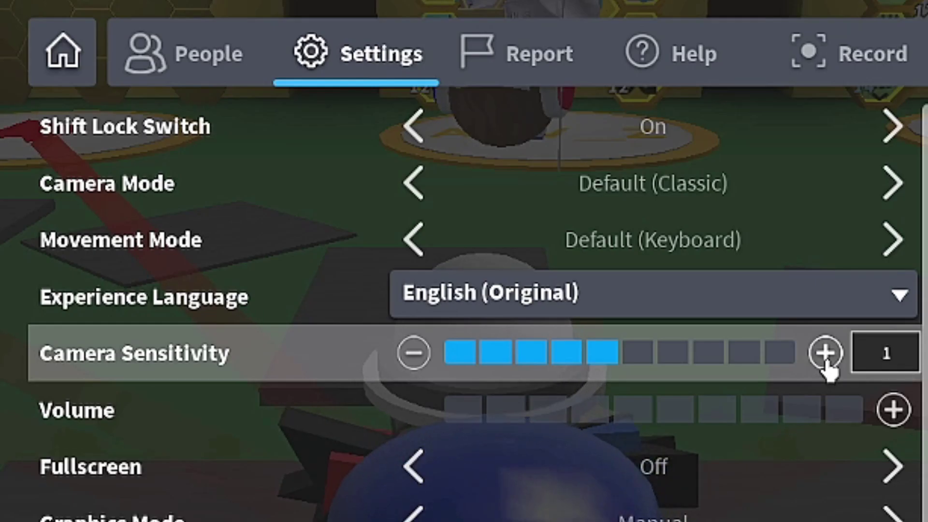
{"action": "left_click", "coordinate": [824, 355]}
{"action": "left_click", "coordinate": [824, 356]}
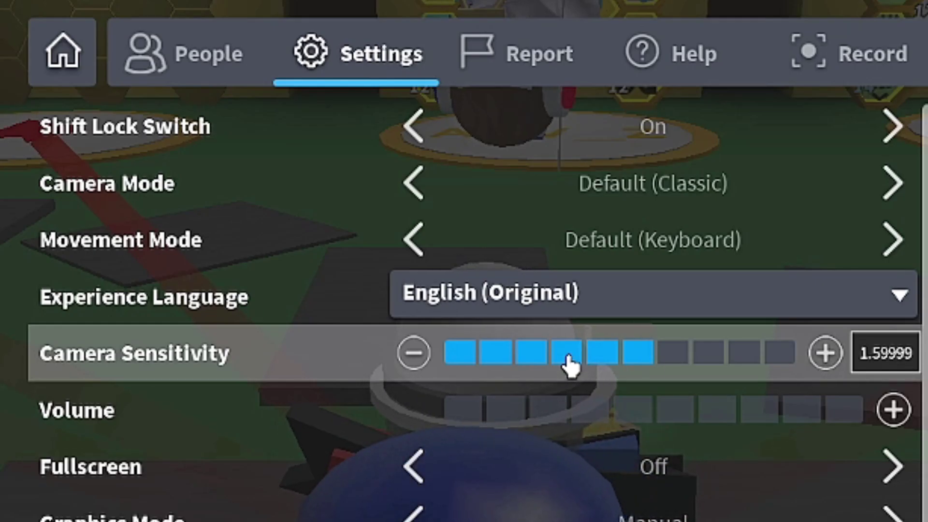
{"action": "left_click", "coordinate": [414, 356]}
{"action": "left_click", "coordinate": [414, 355]}
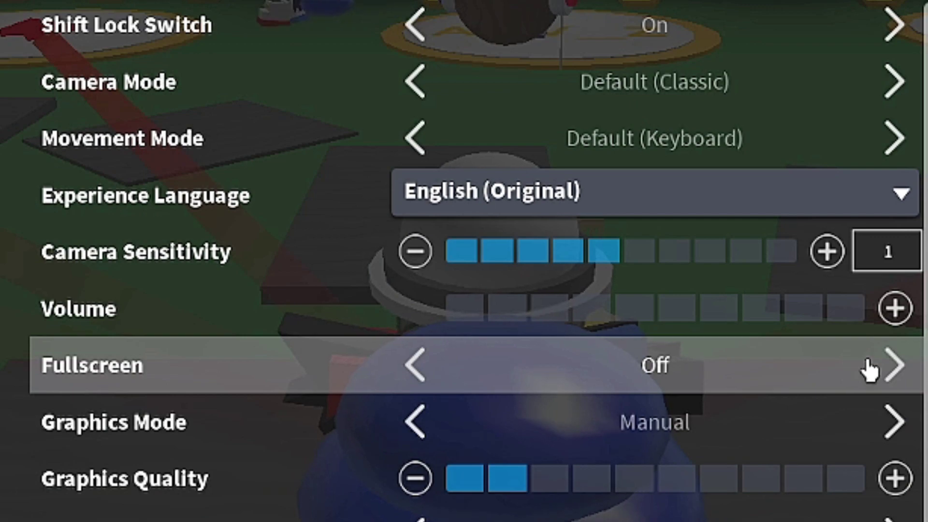
Step: Turn Fullscreen on, set Graphics Mode to Manual at quality 1, and resume play
{"action": "left_click", "coordinate": [895, 372]}
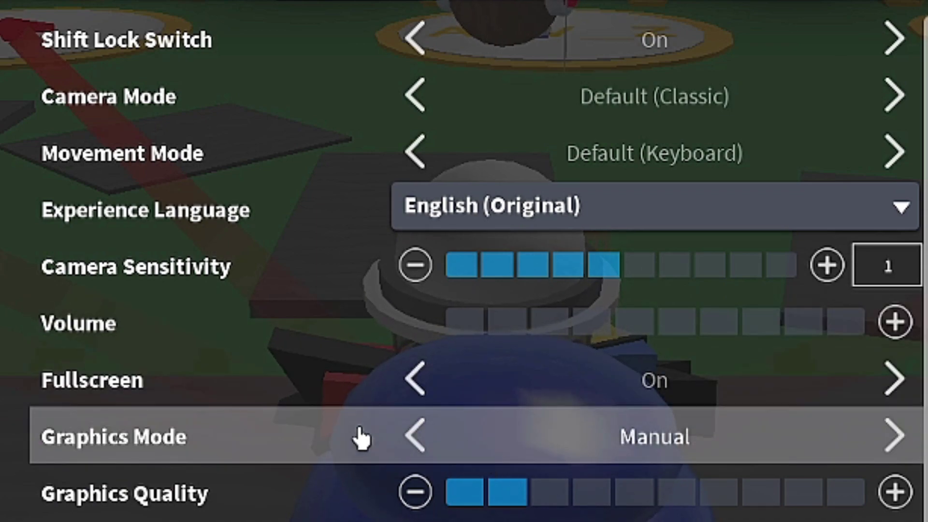
{"action": "left_click", "coordinate": [411, 442]}
{"action": "left_click", "coordinate": [411, 442]}
{"action": "left_click", "coordinate": [415, 492]}
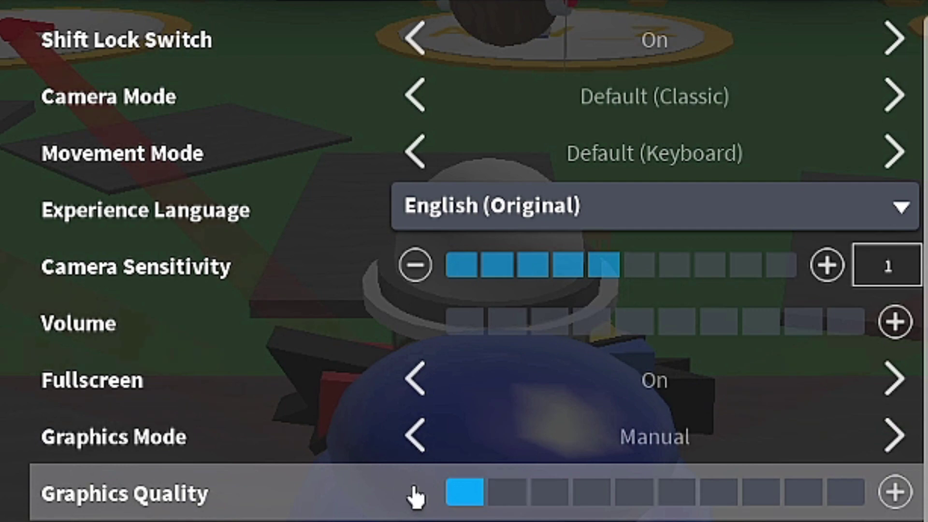
{"action": "scroll", "coordinate": [741, 472], "scroll_direction": "down", "scroll_amount": 5}
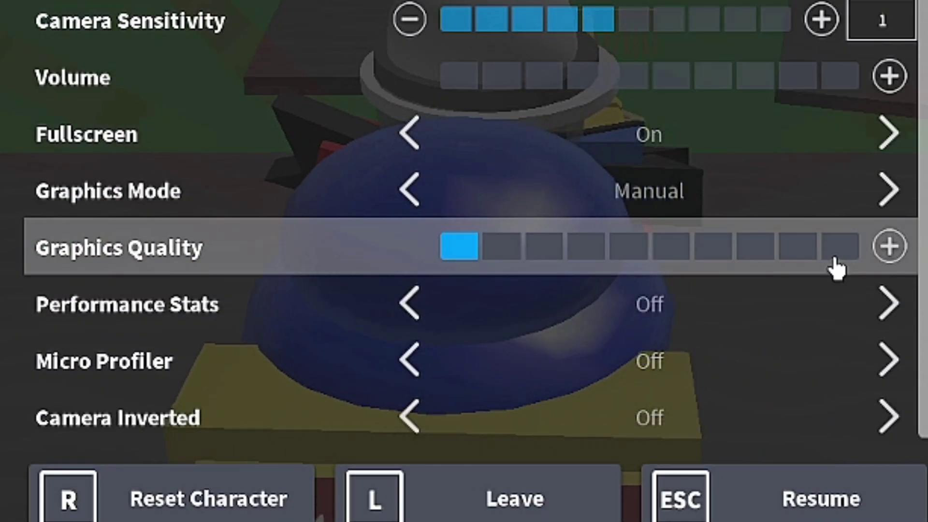
{"action": "key", "text": "Escape"}
{"action": "scroll", "coordinate": [526, 268], "scroll_direction": "down", "scroll_amount": 5}
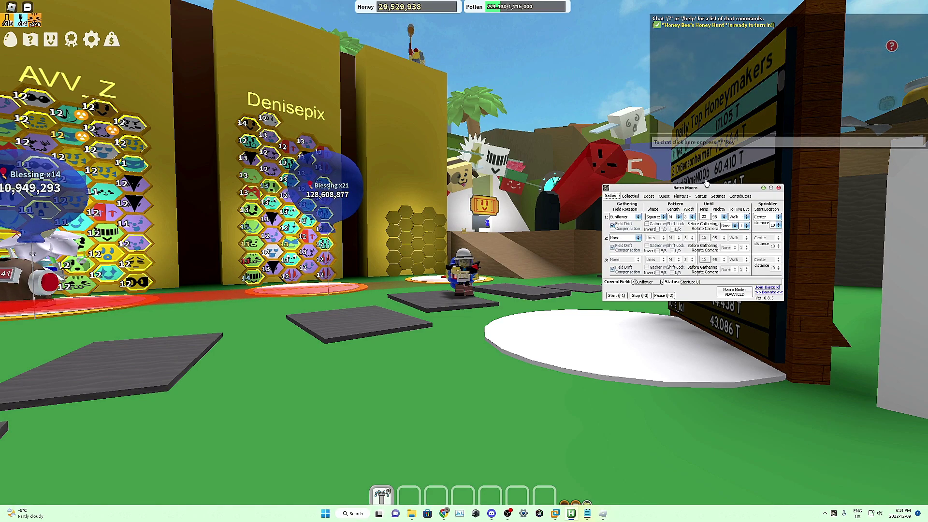
Step: On the Settings page, enter 28 in My Hive Has and set Hive Slot to 3
{"action": "mouse_move", "coordinate": [702, 189]}
{"action": "left_mouse_down"}
{"action": "mouse_move", "coordinate": [331, 216]}
{"action": "mouse_move", "coordinate": [459, 140]}
{"action": "left_mouse_up"}
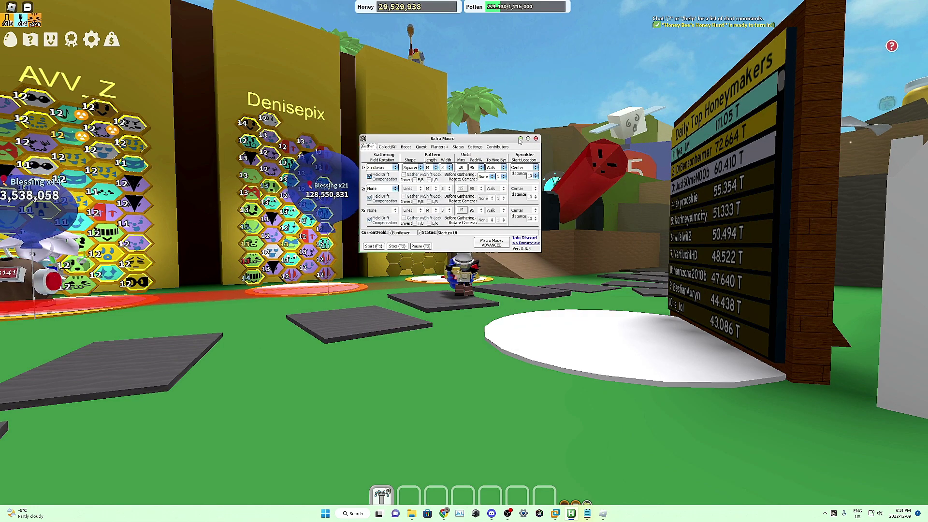
{"action": "left_click", "coordinate": [475, 147]}
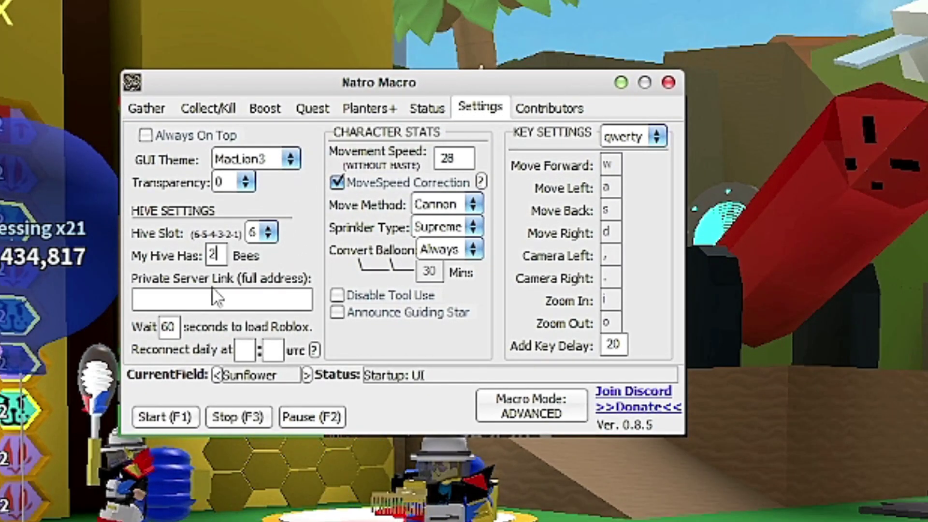
{"action": "type", "text": "8"}
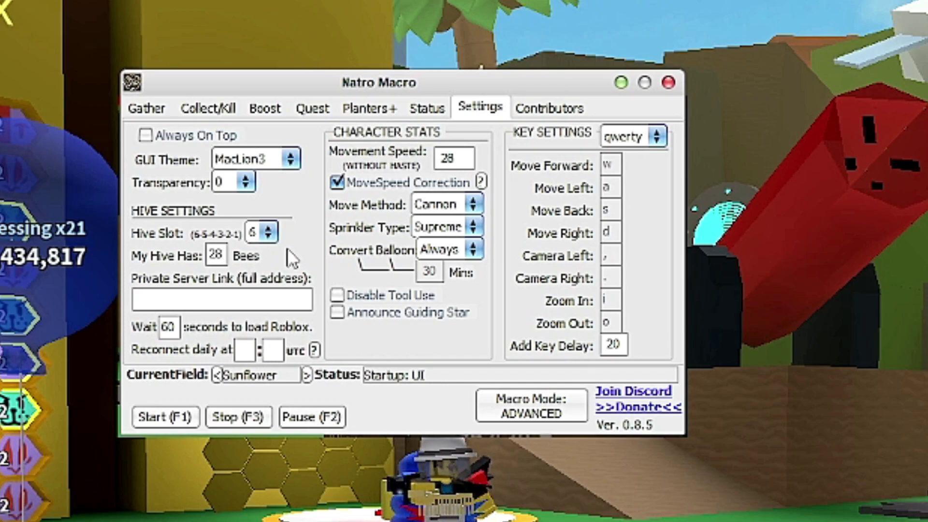
{"action": "left_click", "coordinate": [264, 233]}
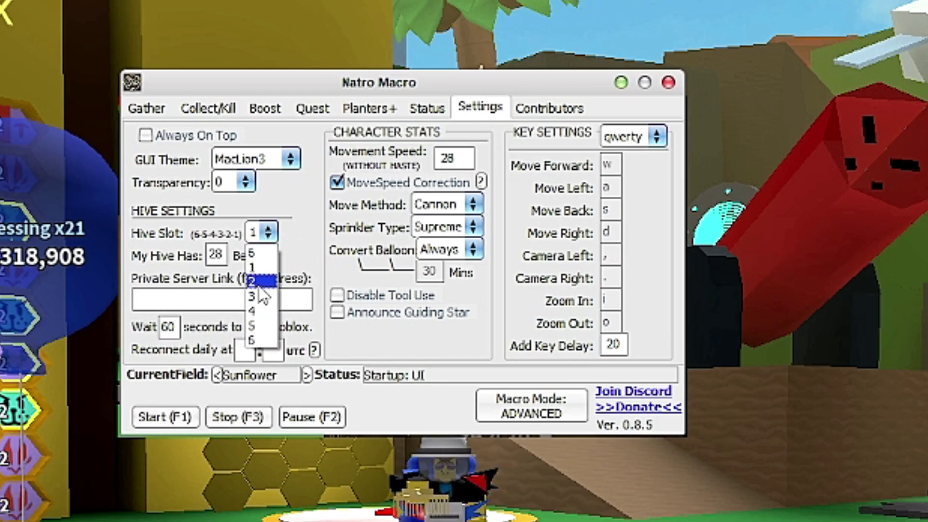
{"action": "left_click", "coordinate": [259, 295]}
{"action": "left_click", "coordinate": [268, 232]}
{"action": "left_click", "coordinate": [254, 311]}
{"action": "left_click", "coordinate": [268, 232]}
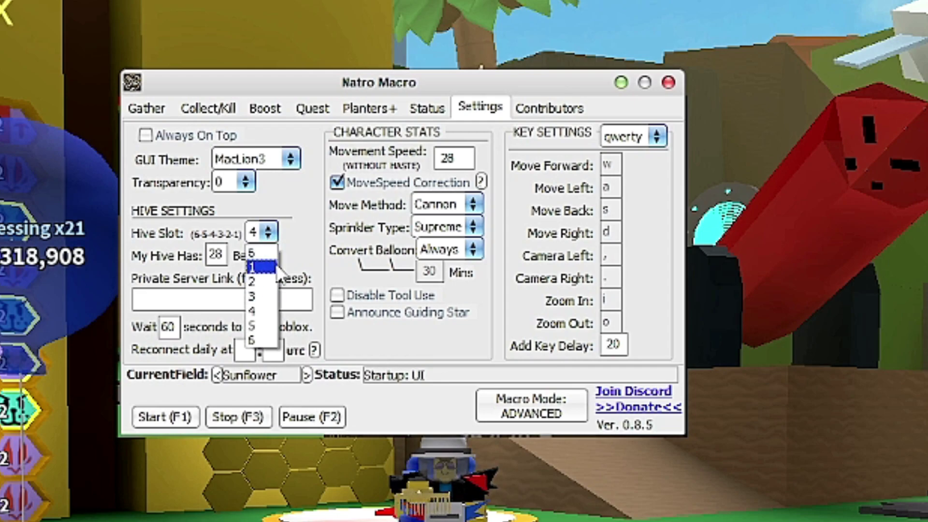
{"action": "left_click", "coordinate": [267, 296]}
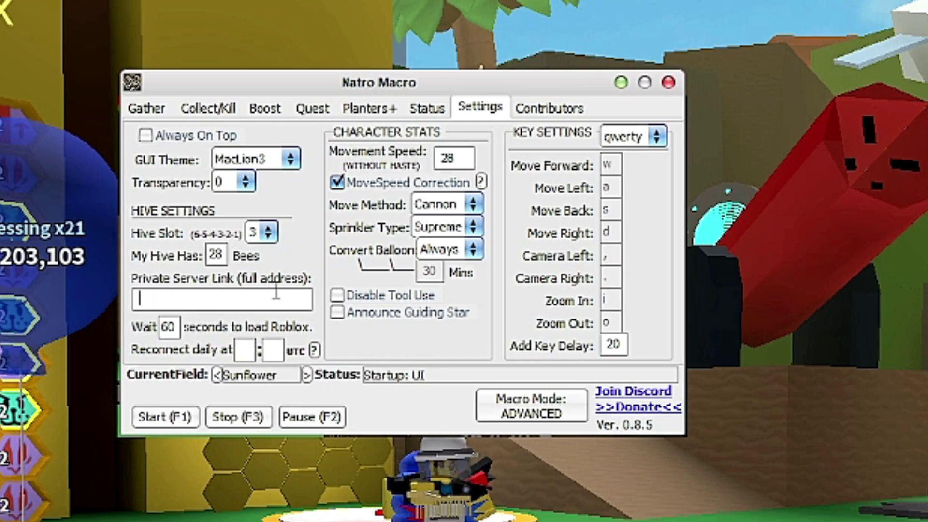
{"action": "left_click_drag", "start_coordinate": [410, 82], "coordinate": [497, 93]}
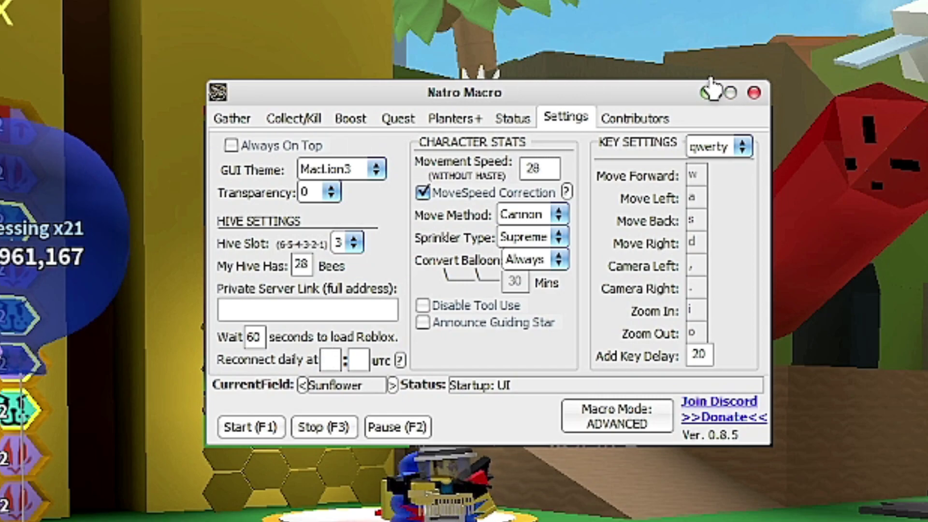
Step: Open Roblox's System panel and scroll to the stats showing Movespeed 24 and Jump Power 65
{"action": "left_click", "coordinate": [716, 96]}
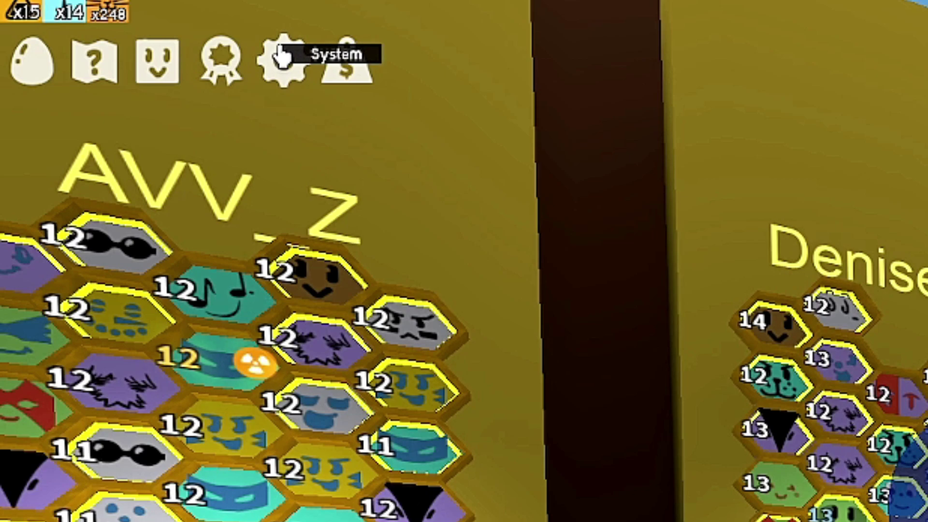
{"action": "left_click", "coordinate": [283, 55]}
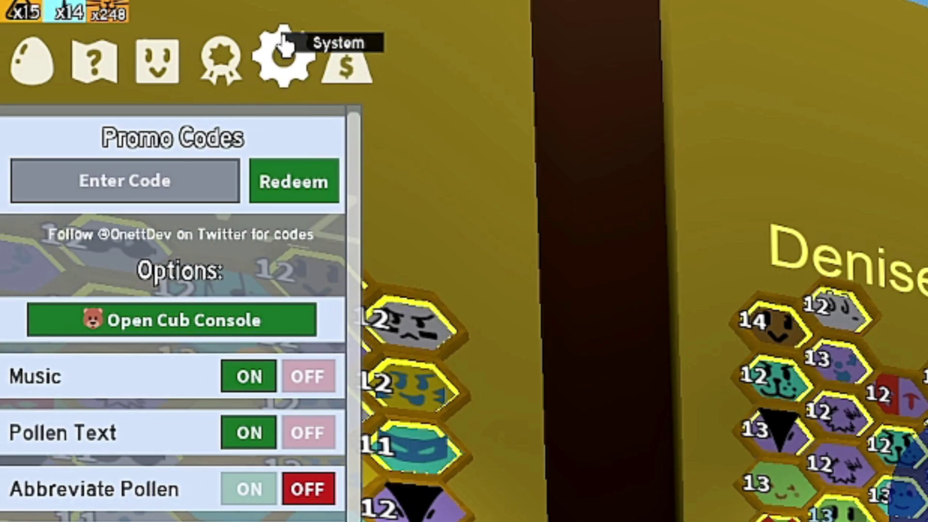
{"action": "scroll", "coordinate": [173, 314], "scroll_direction": "down", "scroll_amount": 15}
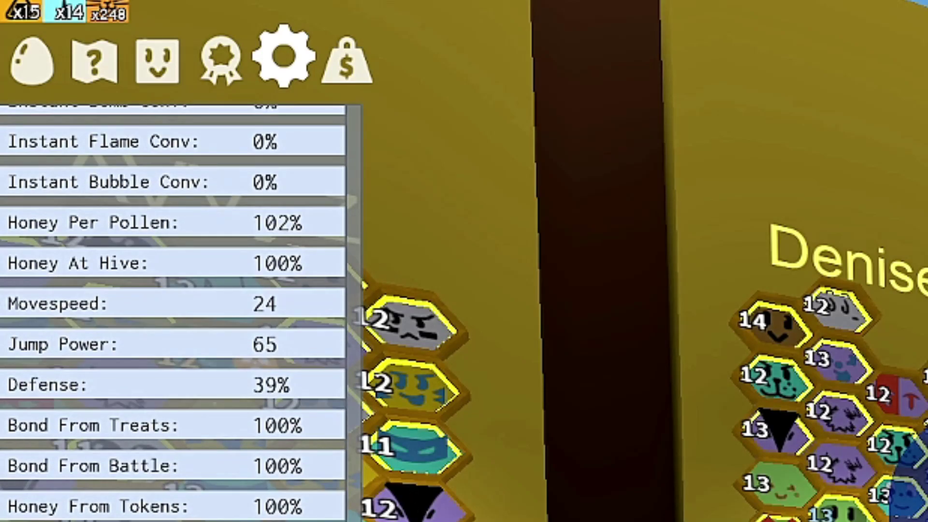
{"action": "mouse_move", "coordinate": [48, 317]}
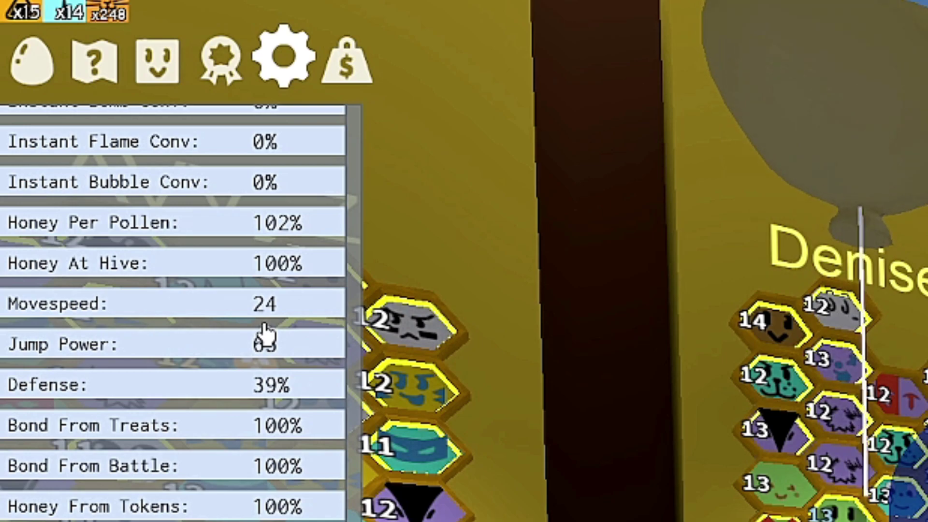
{"action": "mouse_move", "coordinate": [306, 325]}
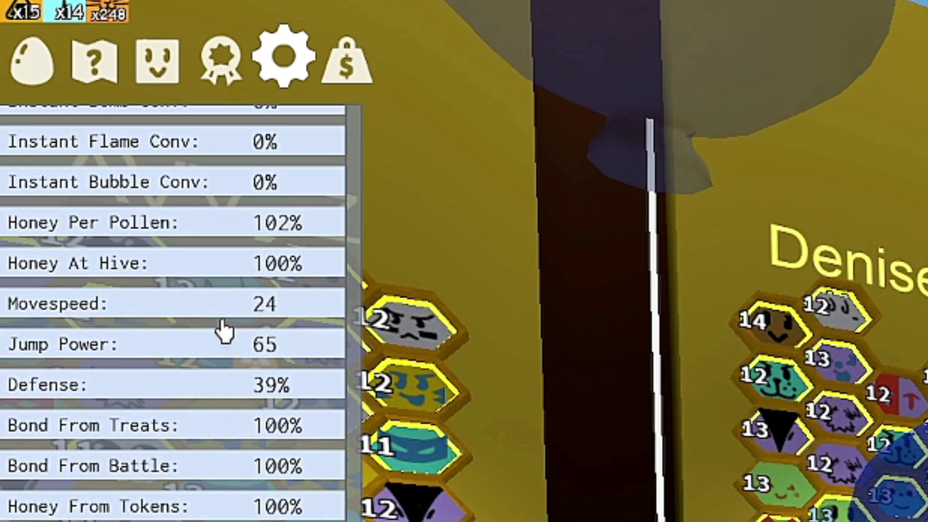
{"action": "mouse_move", "coordinate": [80, 332]}
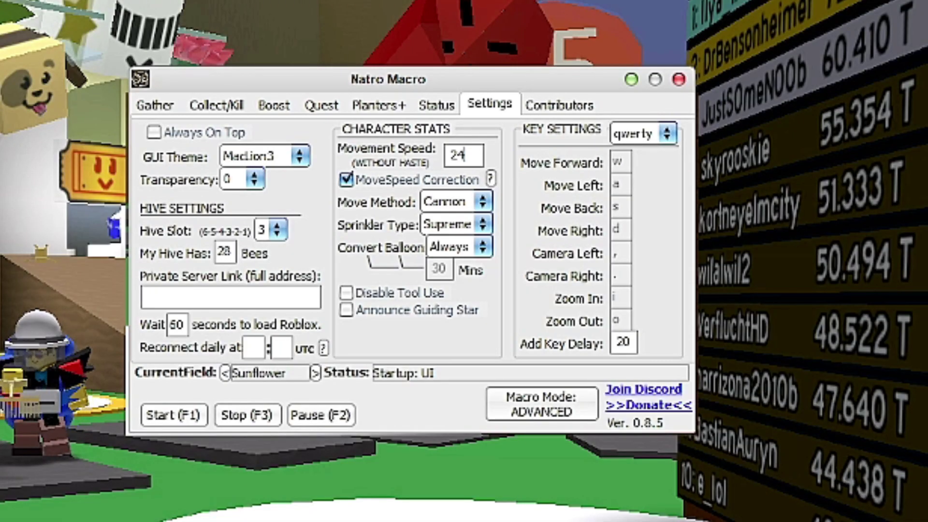
Step: Keep Movement Speed at 24 and reselect the Move Method, leaving Cannon movement
{"action": "type", "text": ".5"}
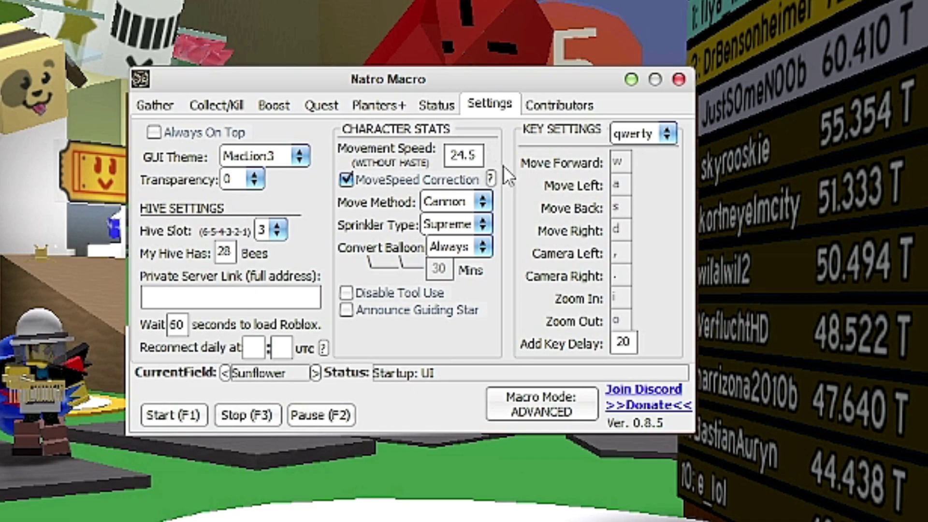
{"action": "key", "text": "BackSpace"}
{"action": "key", "text": "BackSpace"}
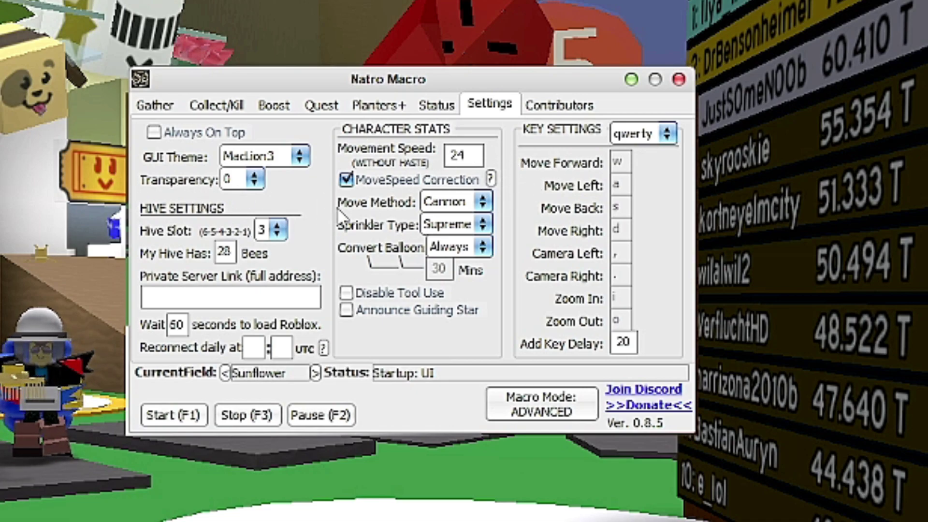
{"action": "left_click", "coordinate": [444, 201]}
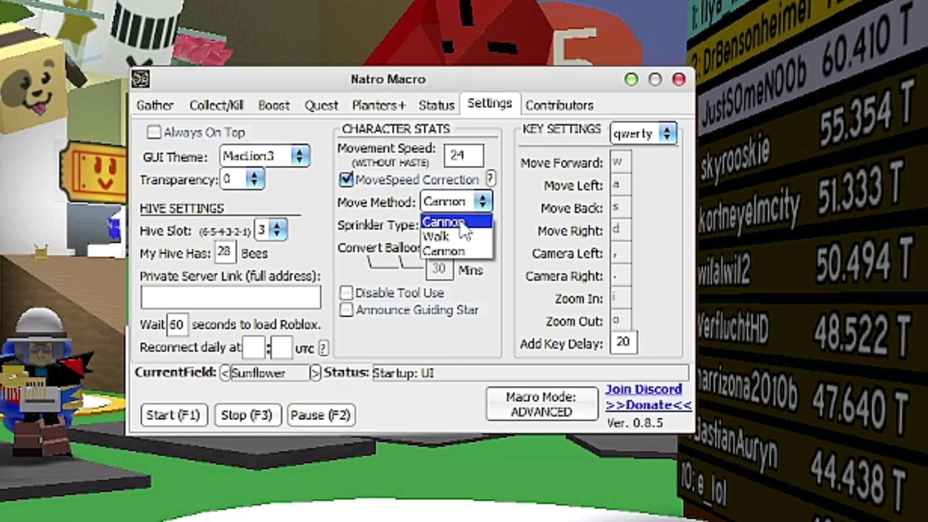
{"action": "left_click", "coordinate": [451, 236]}
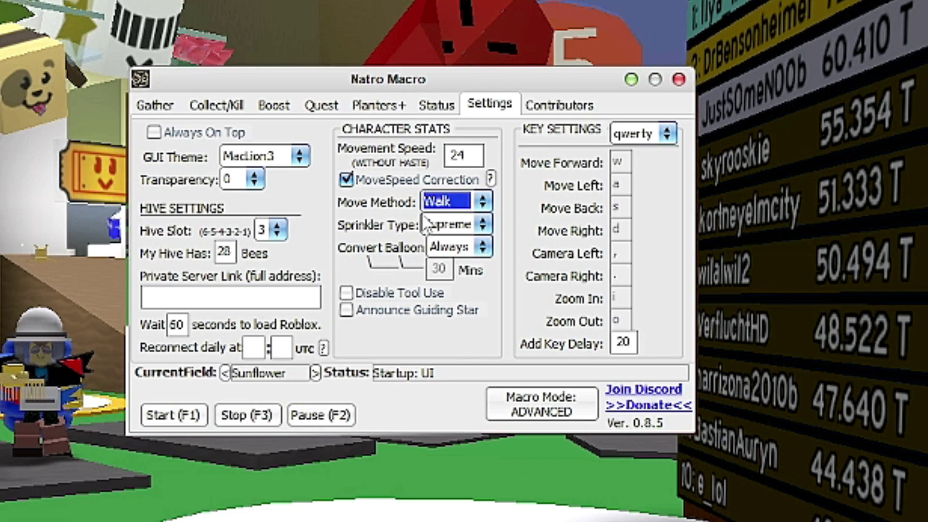
{"action": "scroll", "coordinate": [426, 223], "scroll_direction": "up", "scroll_amount": 1}
Step: Set Sprinkler Type to Basic and enable the Discord Webhook on the Status tab
{"action": "left_click", "coordinate": [477, 229]}
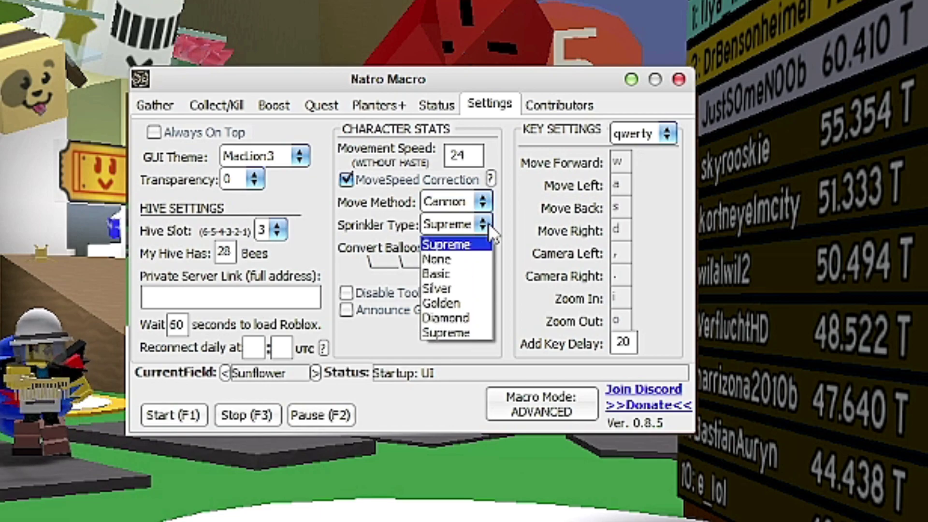
{"action": "left_click", "coordinate": [433, 279]}
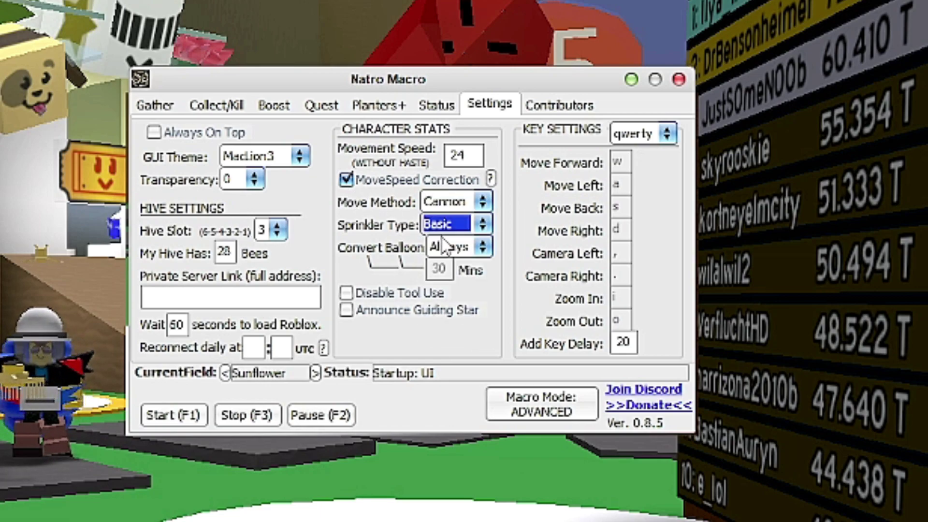
{"action": "left_click", "coordinate": [454, 102]}
{"action": "left_click", "coordinate": [595, 311]}
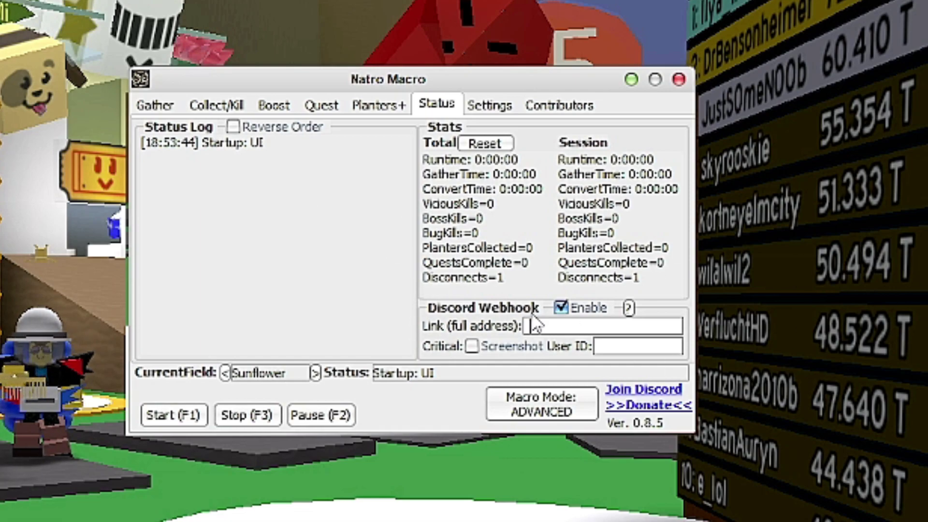
Step: Untick the Discord Webhook Enable checkbox
{"action": "left_click", "coordinate": [575, 308]}
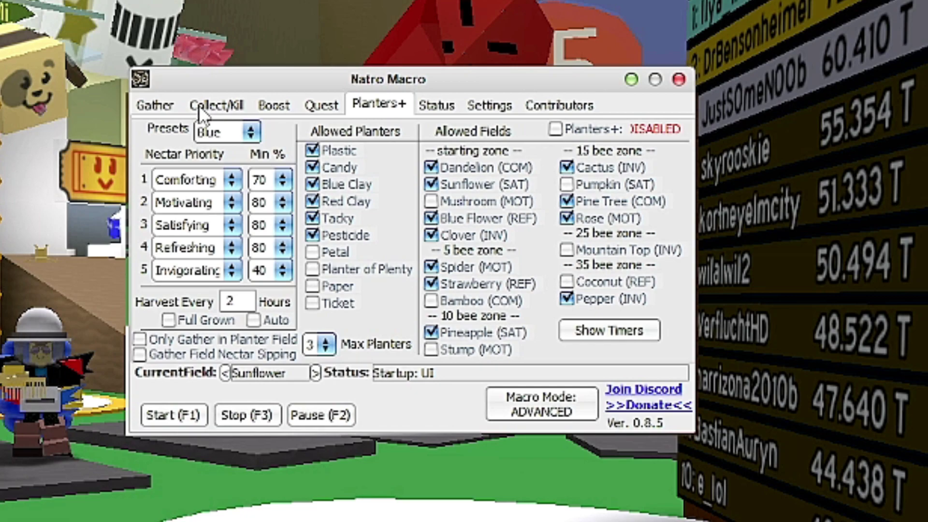
Step: Look over the Collect/Kill tab, then return to the Gather tab's three Pine Tree fields
{"action": "left_click", "coordinate": [155, 104]}
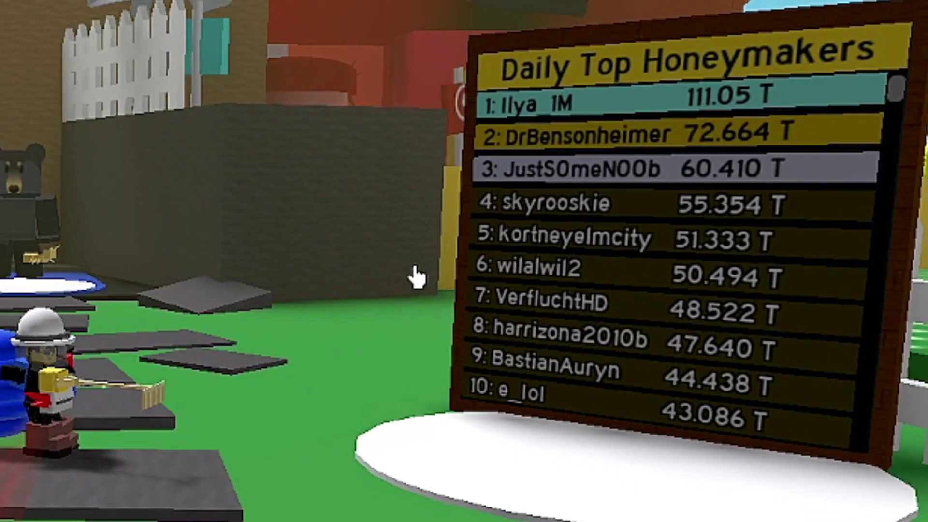
{"action": "scroll", "coordinate": [601, 472], "scroll_direction": "up", "scroll_amount": 4}
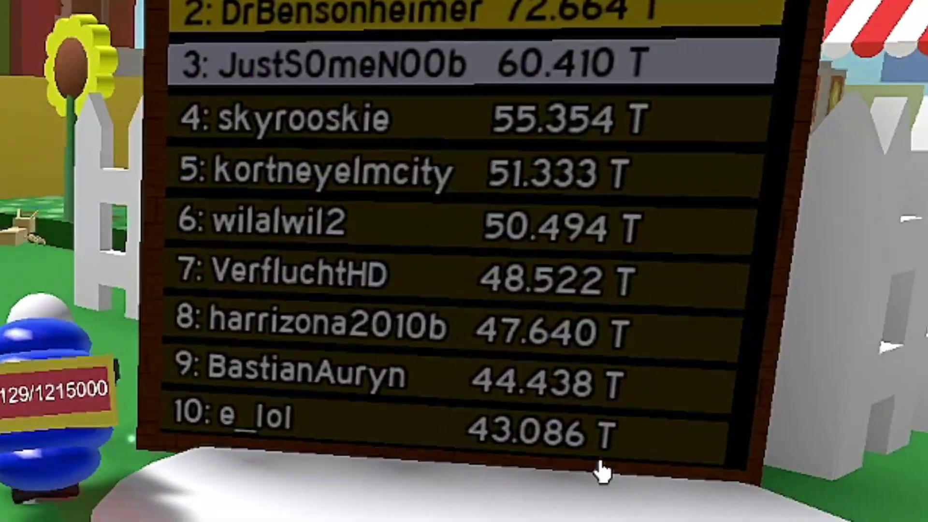
{"action": "scroll", "coordinate": [301, 300], "scroll_direction": "down", "scroll_amount": 10}
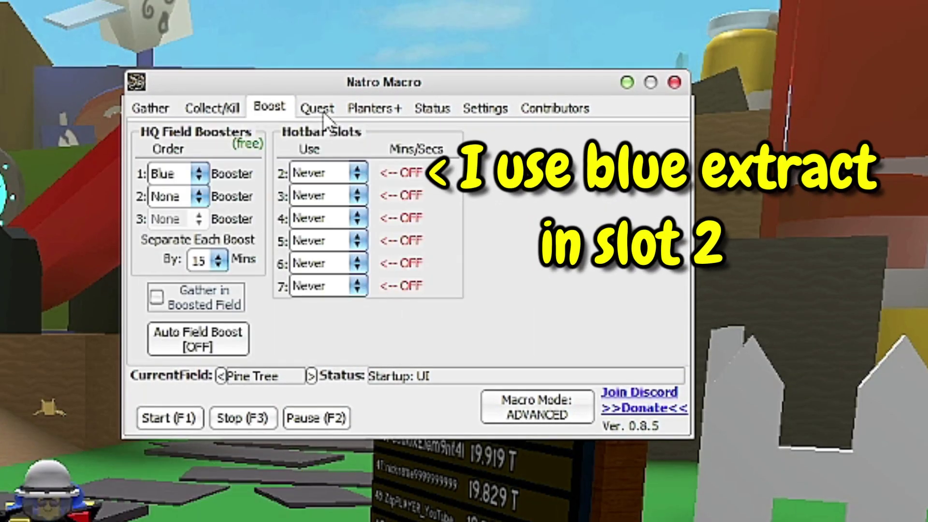
{"action": "left_click", "coordinate": [374, 108]}
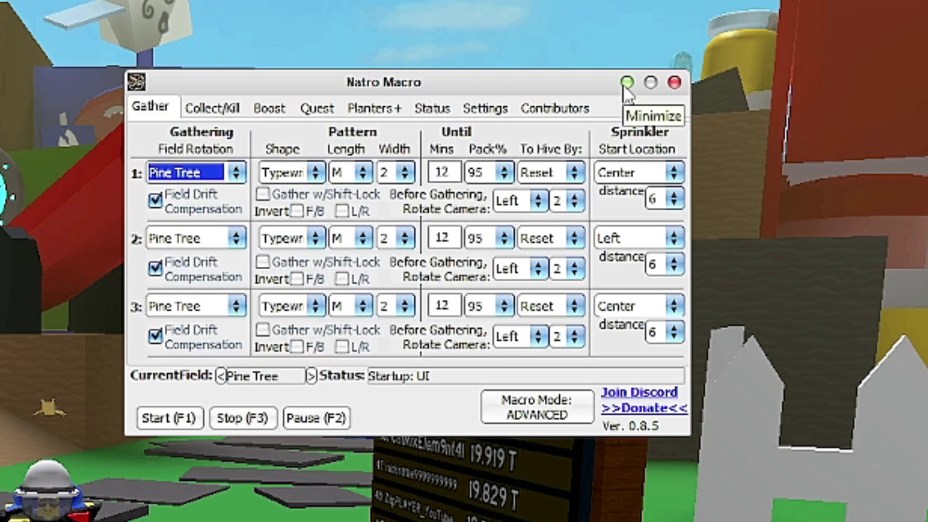
Step: Minimize Natro Macro, walk the character to the Red Cannon and fire it with E
{"action": "left_click", "coordinate": [627, 83]}
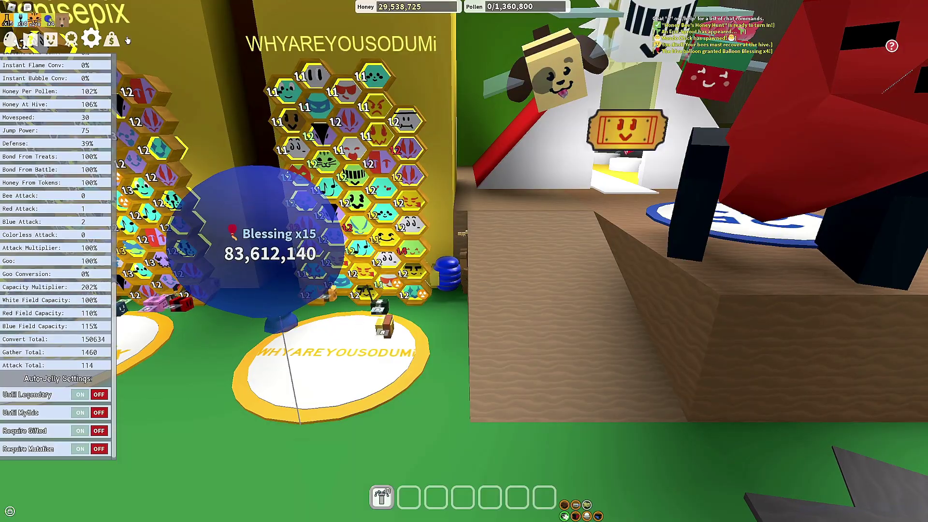
{"action": "key", "text": "w"}
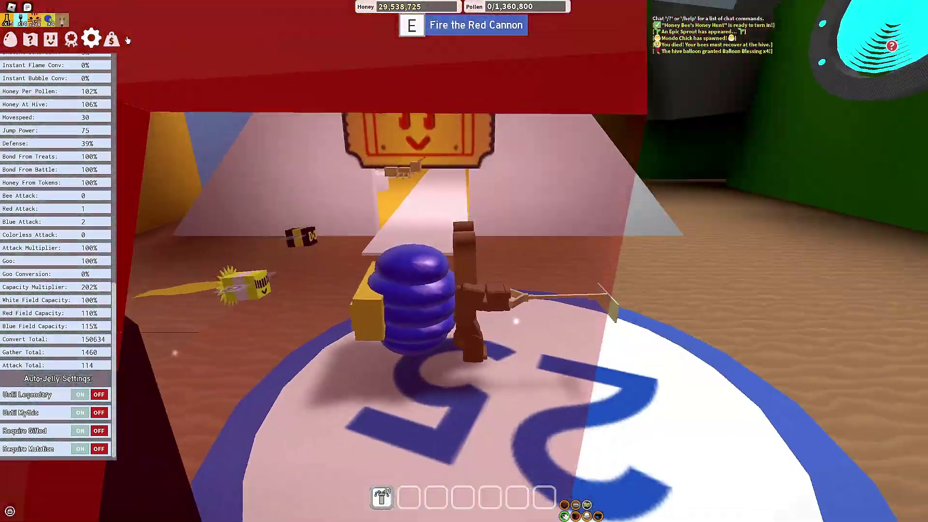
{"action": "key", "text": "e"}
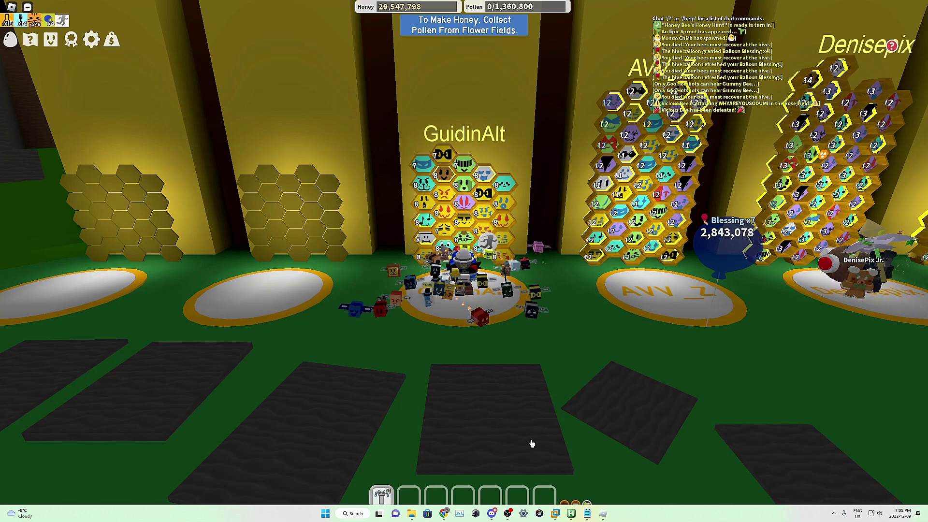
{"action": "left_click", "coordinate": [28, 44]}
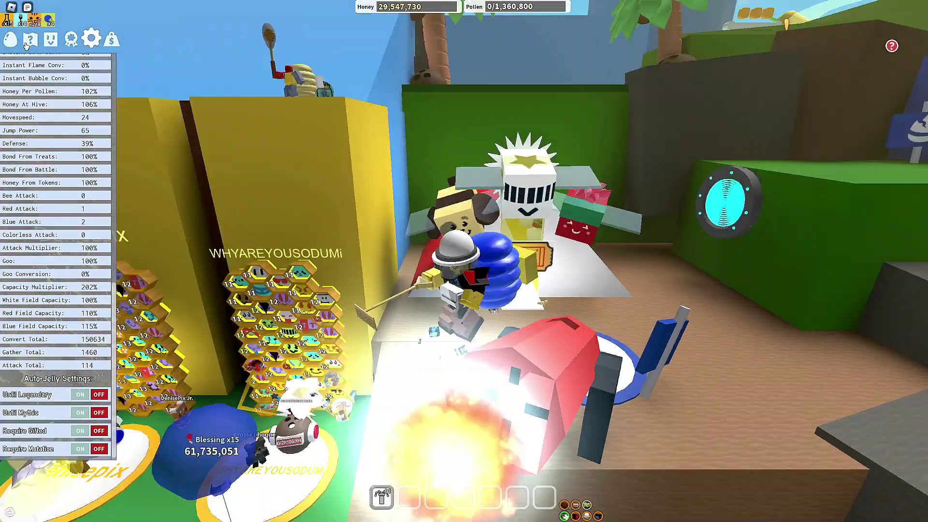
{"action": "left_click", "coordinate": [10, 38]}
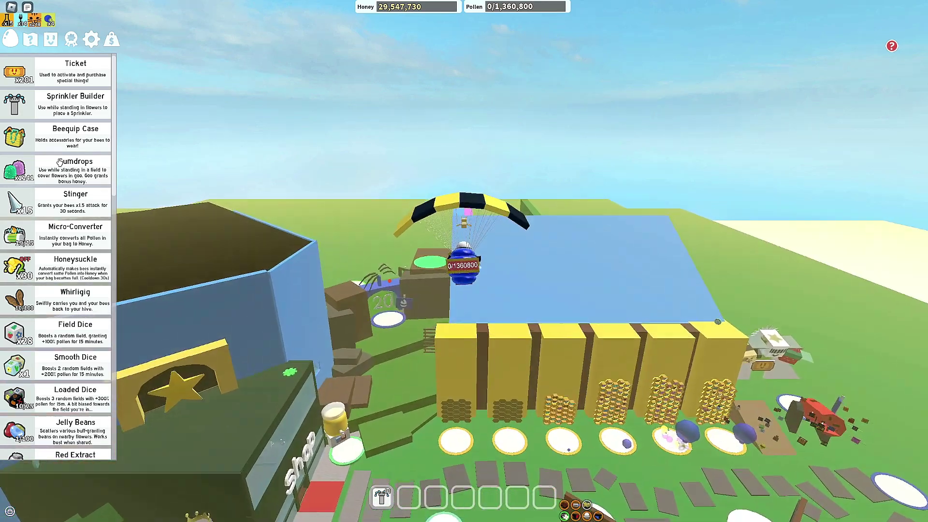
{"action": "key", "text": "s"}
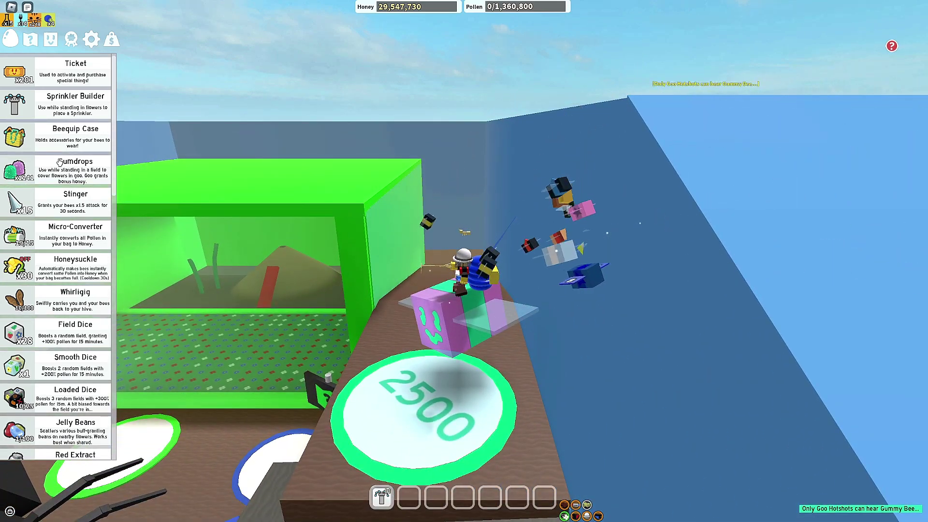
{"action": "left_click", "coordinate": [12, 45]}
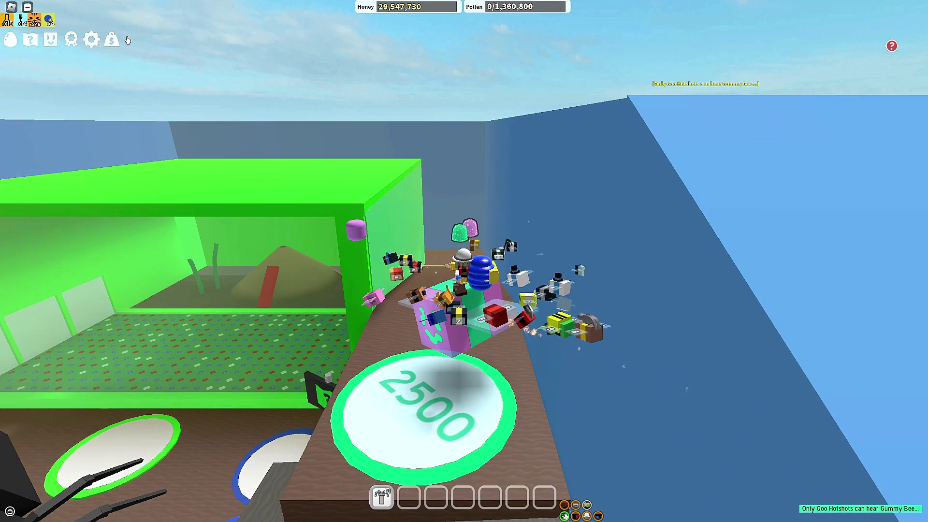